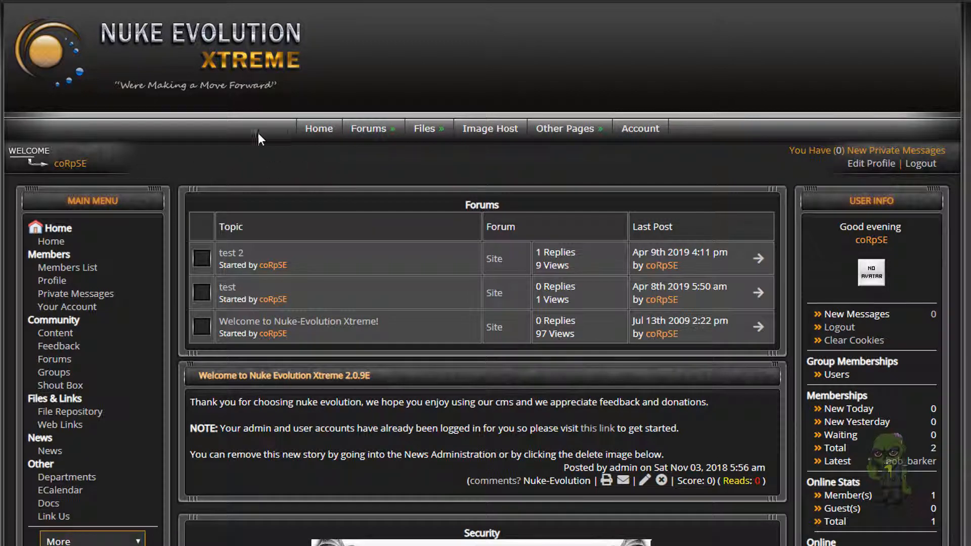
- Open the Donations Xtreme configuration page from the site's administration area
click(324, 133)
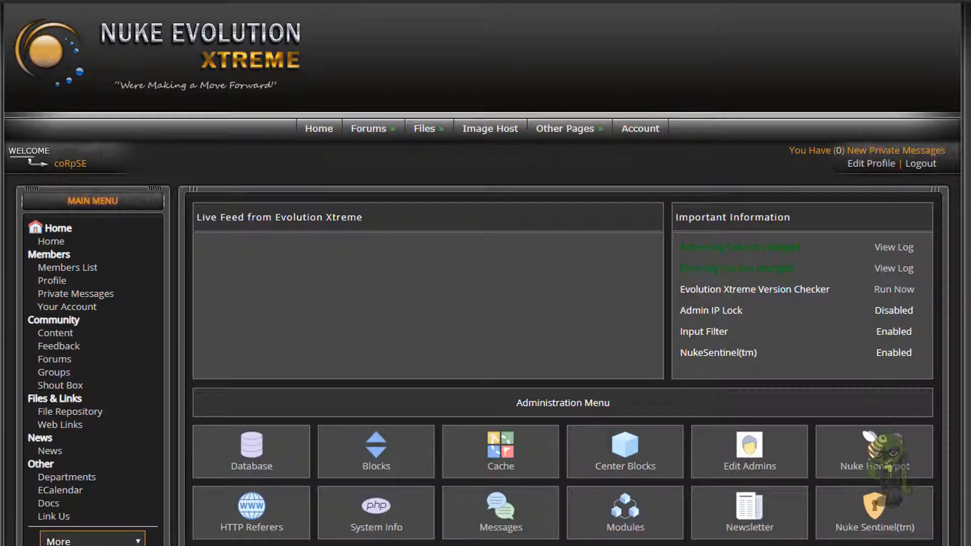
scroll(377, 251, down, 6)
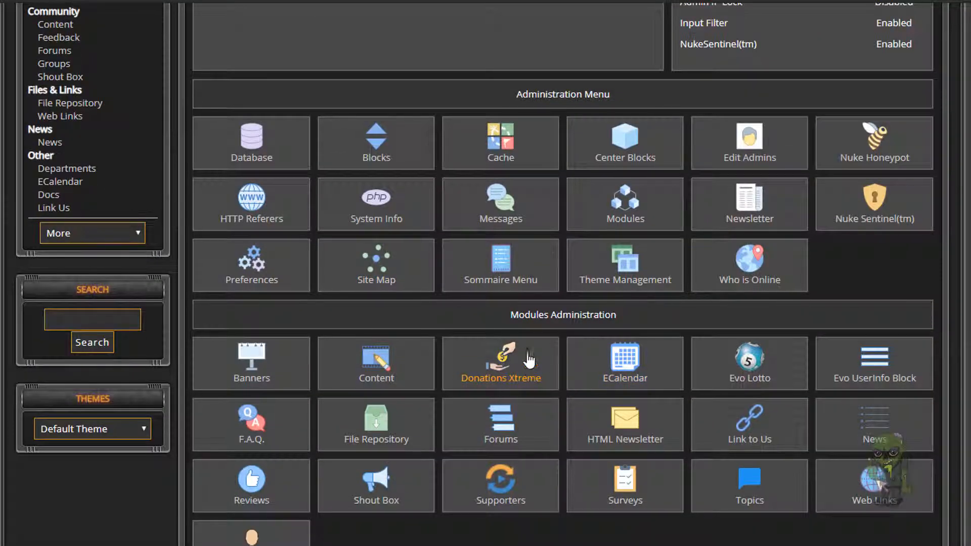
click(505, 366)
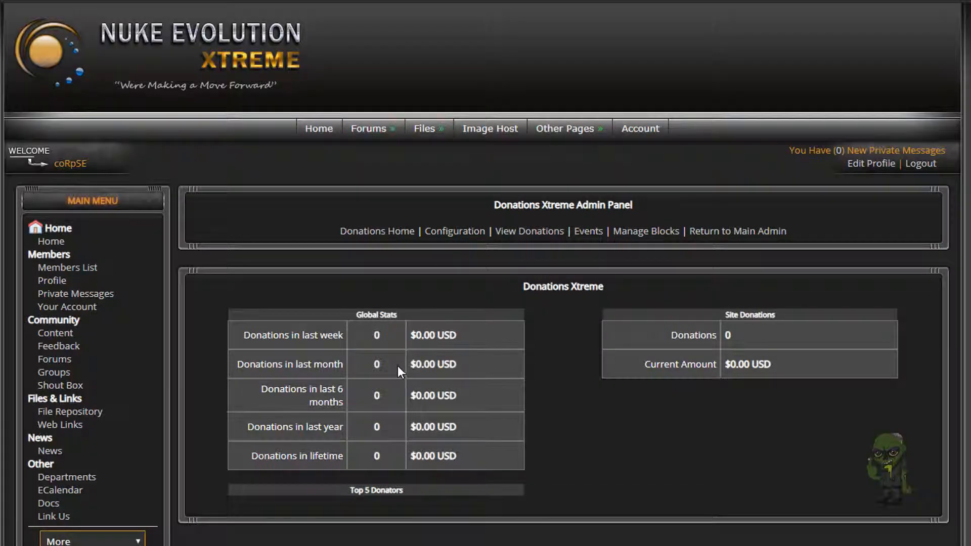
click(463, 232)
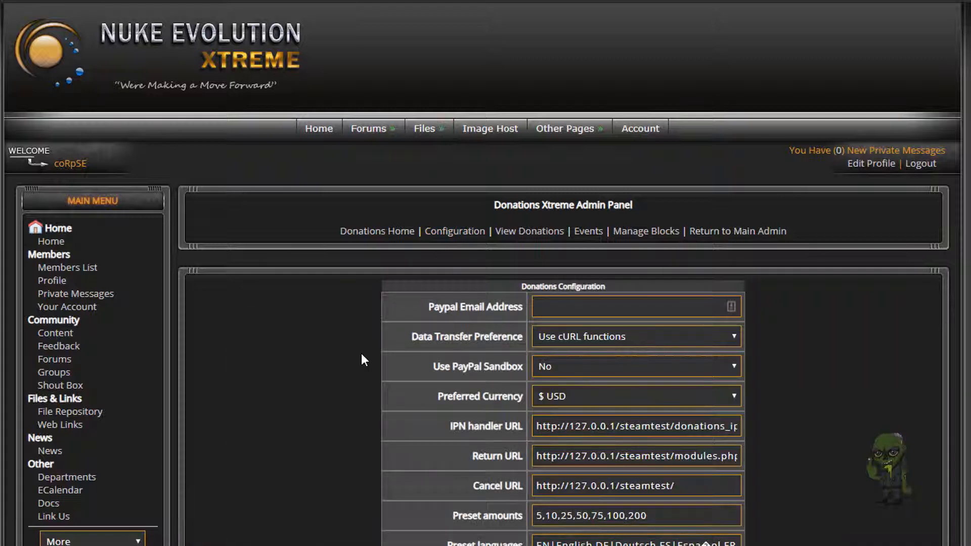
- Fill in the PayPal email address in the donations configuration using the saved address suggestion
click(561, 309)
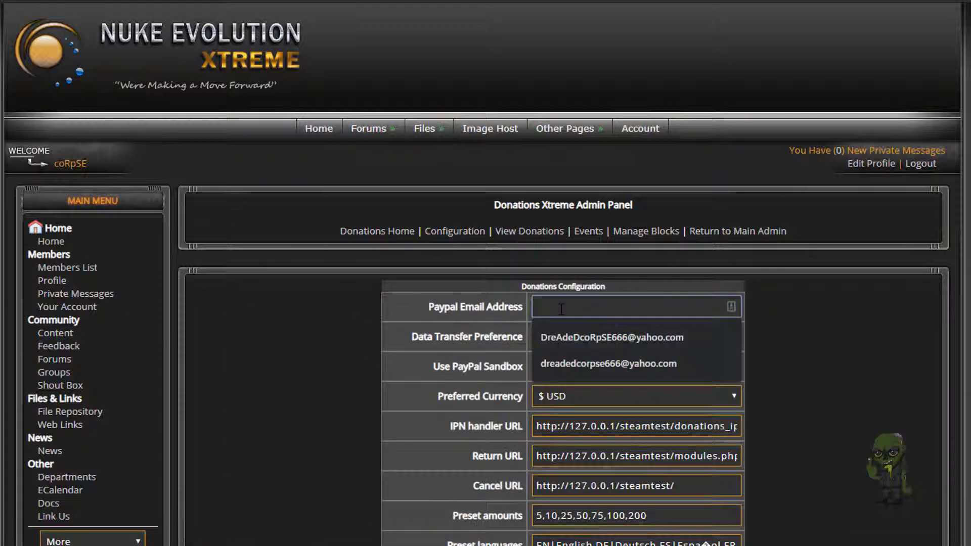
text(DreA)
key(BackSpace)
click(597, 332)
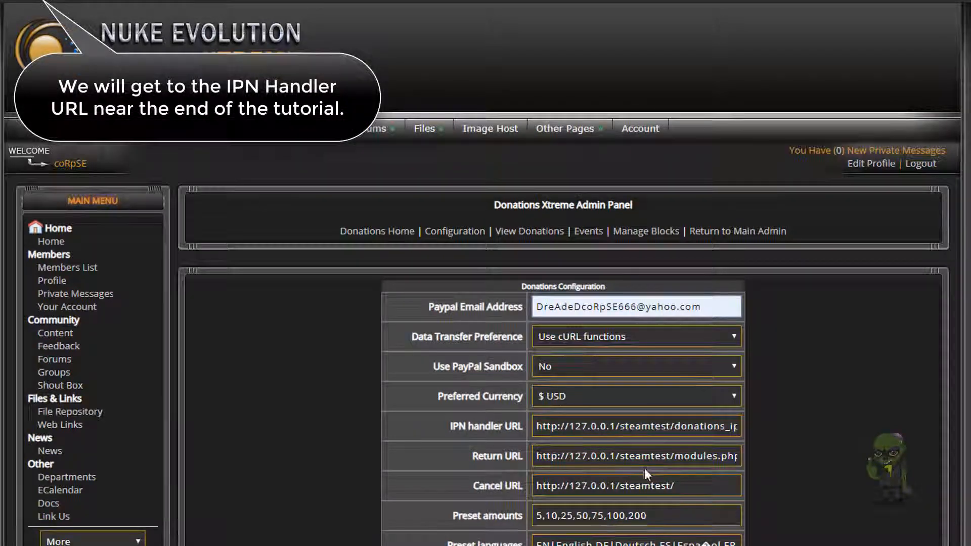
- Return to the My Site administration page with the donations configuration form
scroll(614, 464, down, 3)
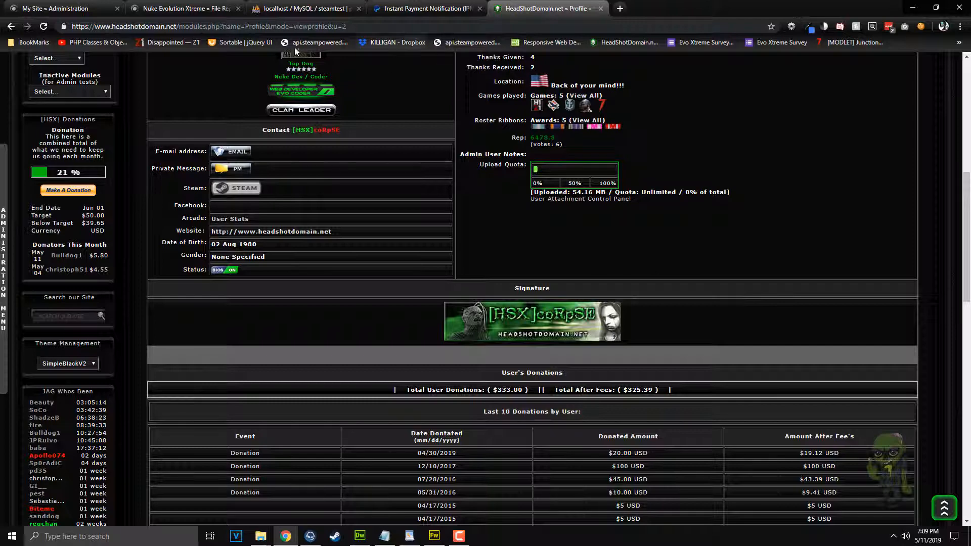
click(171, 5)
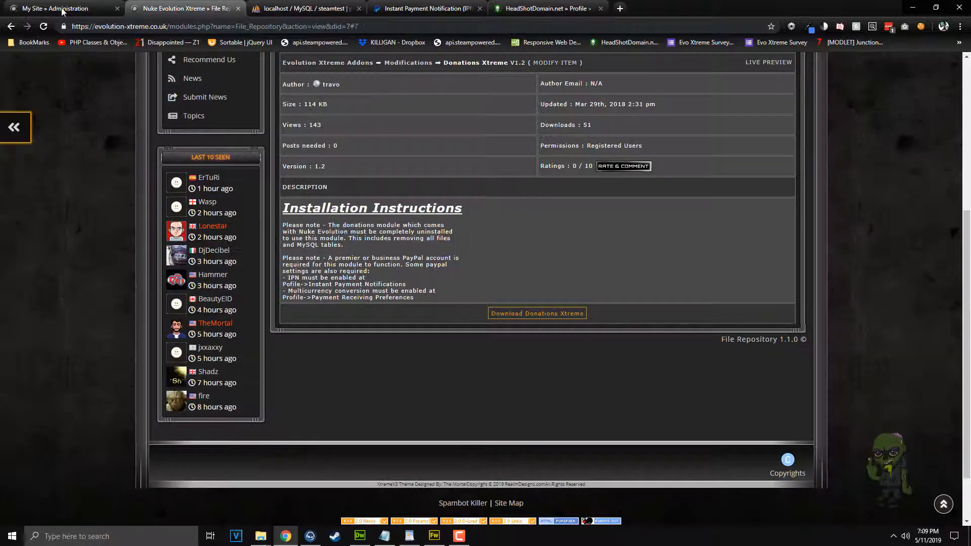
click(61, 10)
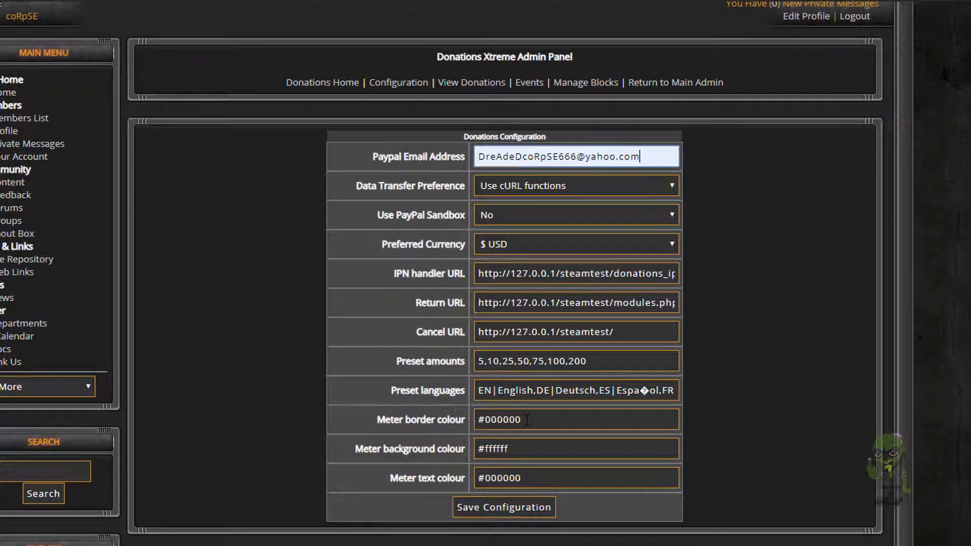
- Set the meter colours to #999999 for the border, #252525 for the background and #FFFFFF for the text, and save the configuration
drag(527, 420, 486, 420)
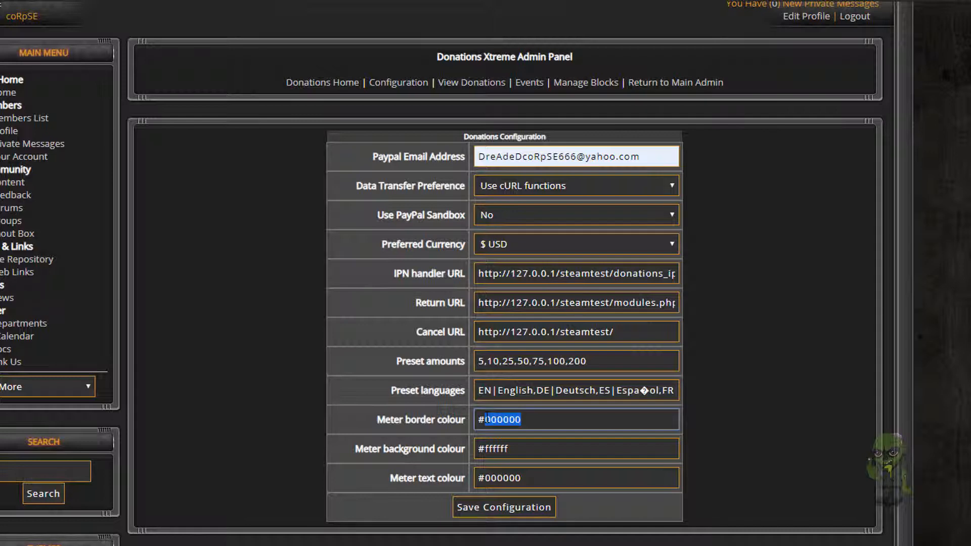
text(999999)
drag(516, 447, 487, 448)
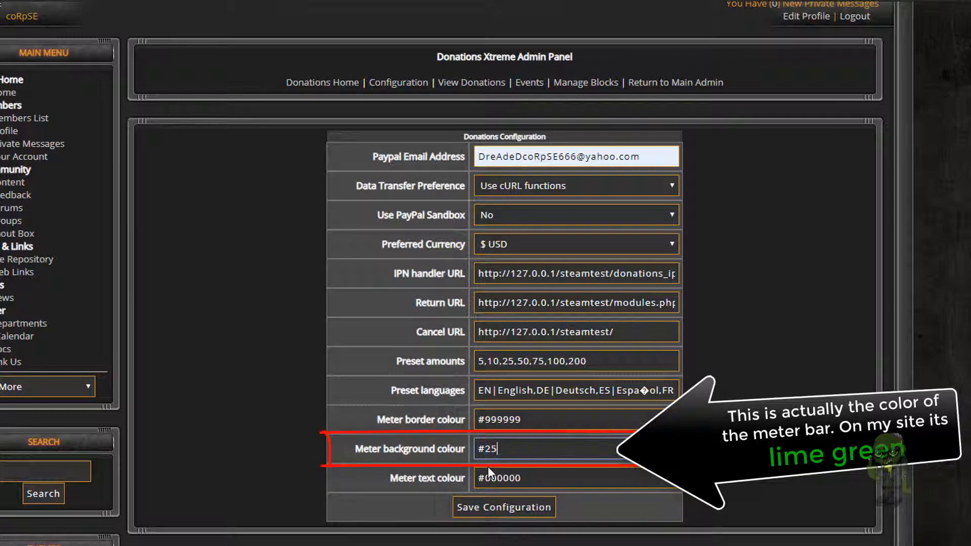
text(2525)
drag(520, 477, 485, 478)
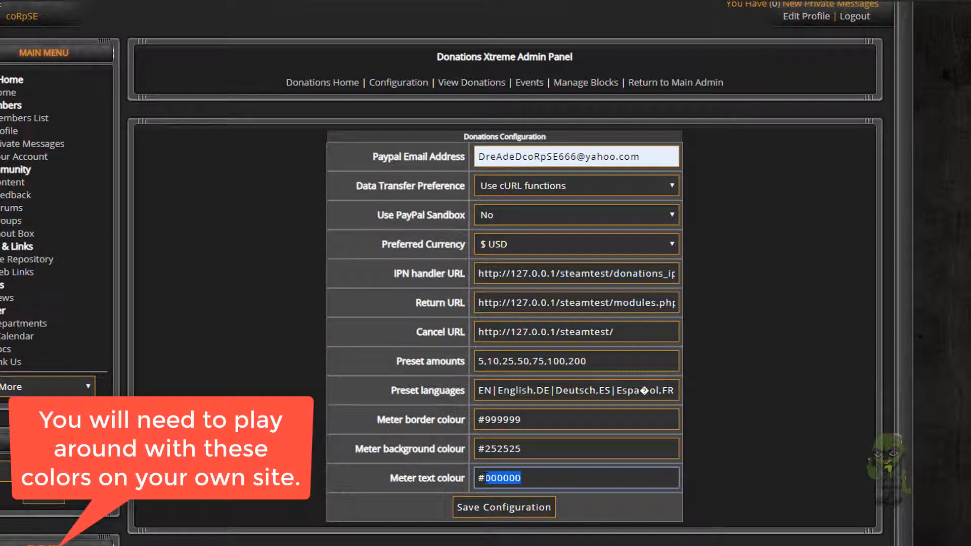
text(FFFF)
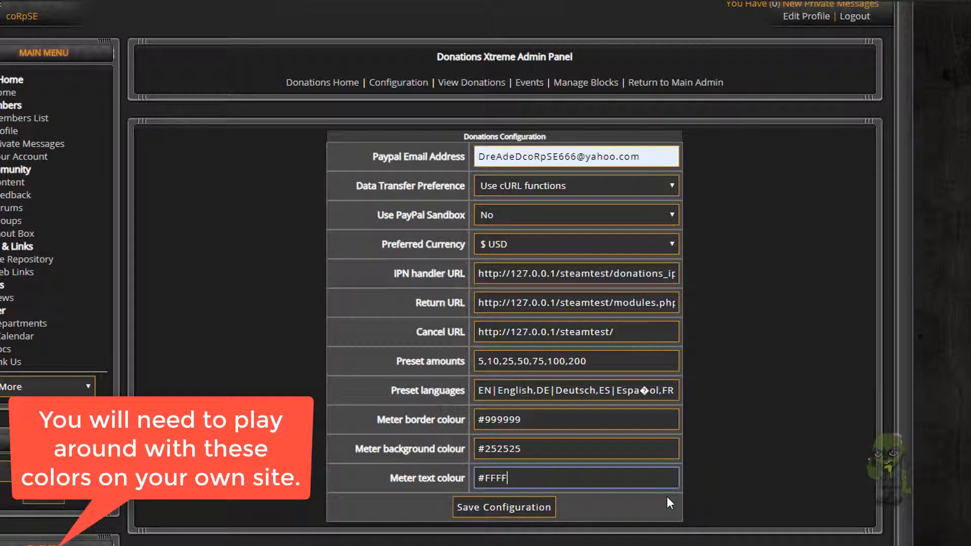
text(FF)
click(496, 506)
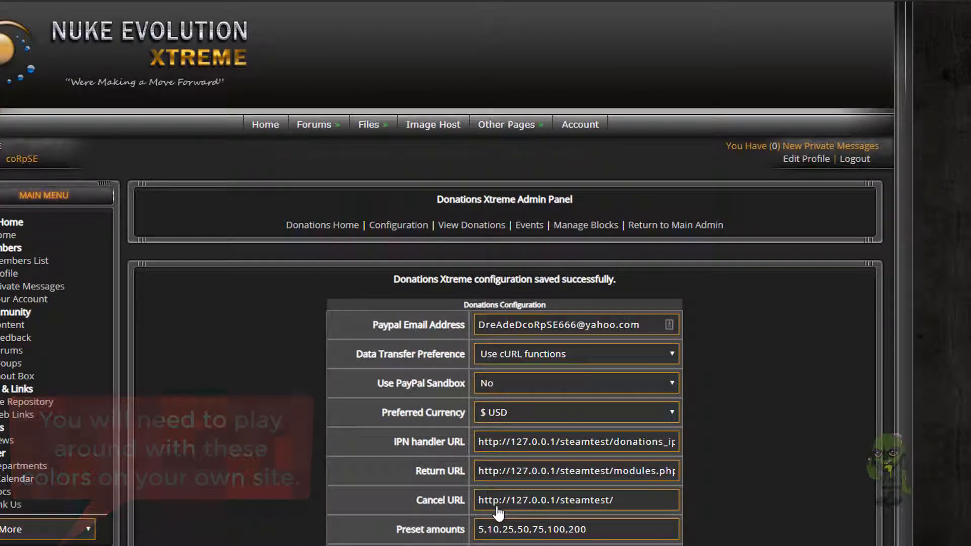
- Open the Site Donations event for editing and switch its status to inactive
scroll(562, 444, down, 3)
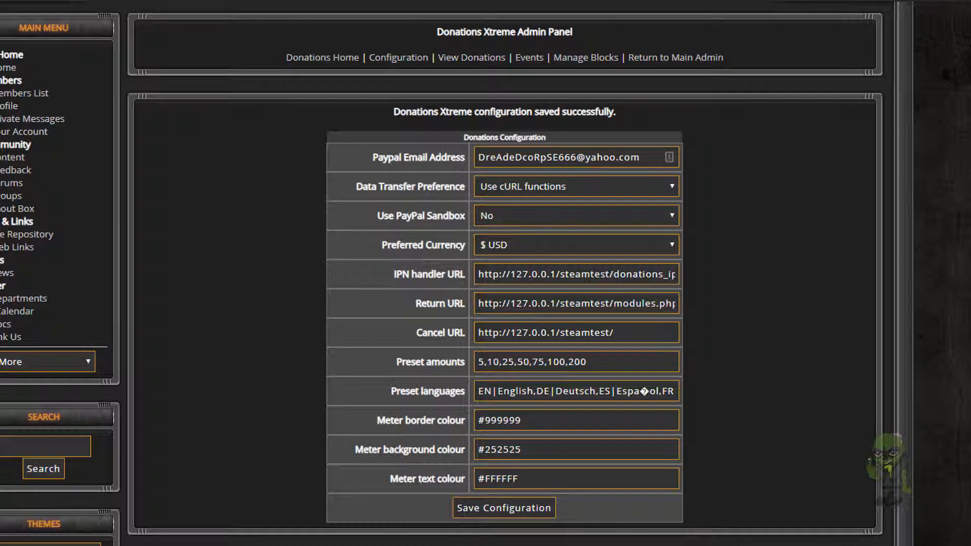
scroll(531, 316, up, 1)
scroll(531, 316, up, 2)
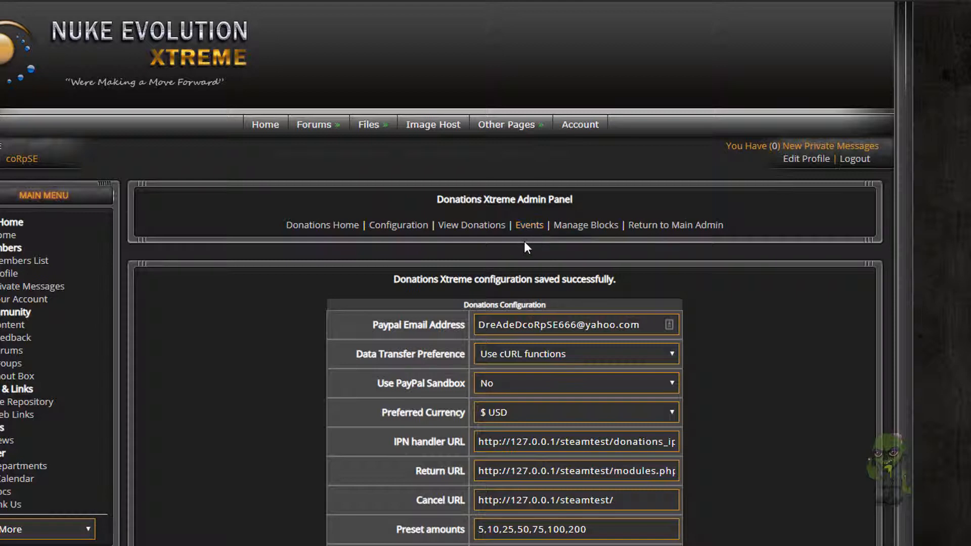
click(530, 226)
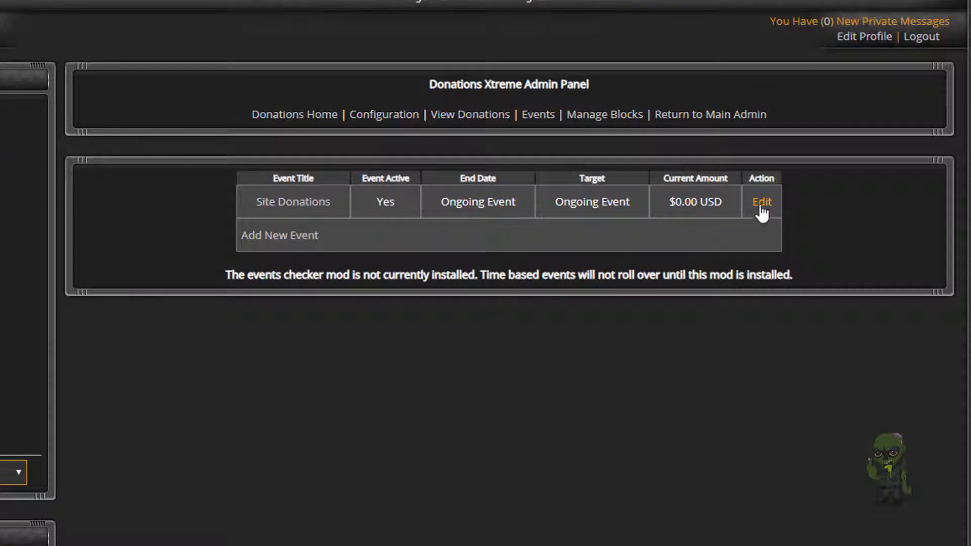
click(760, 204)
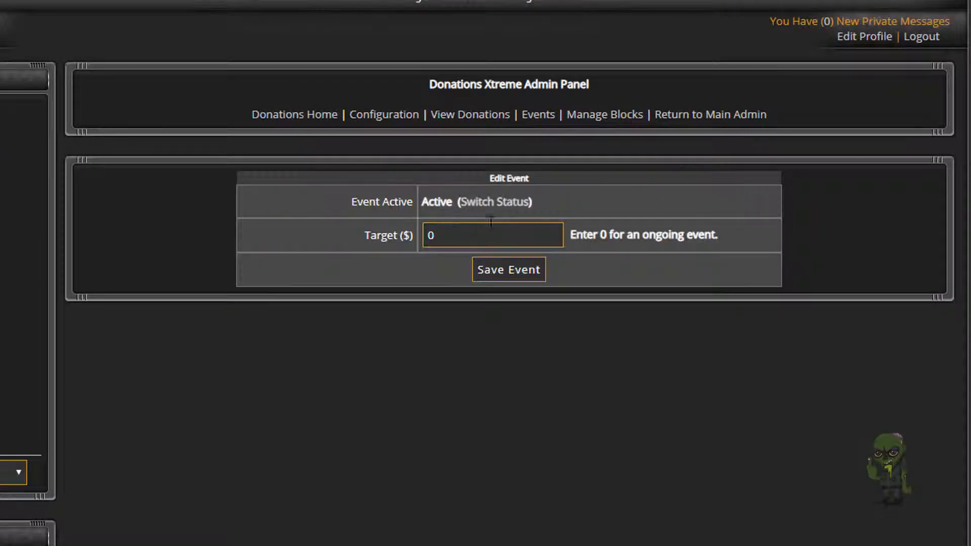
click(499, 207)
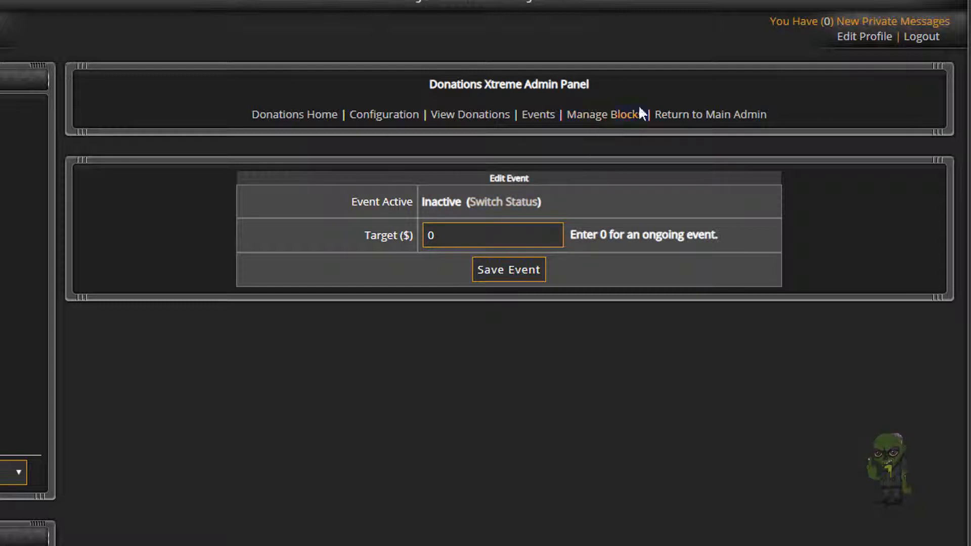
- Start a new donation event from the events list and title it "HSX-Dono"
click(537, 120)
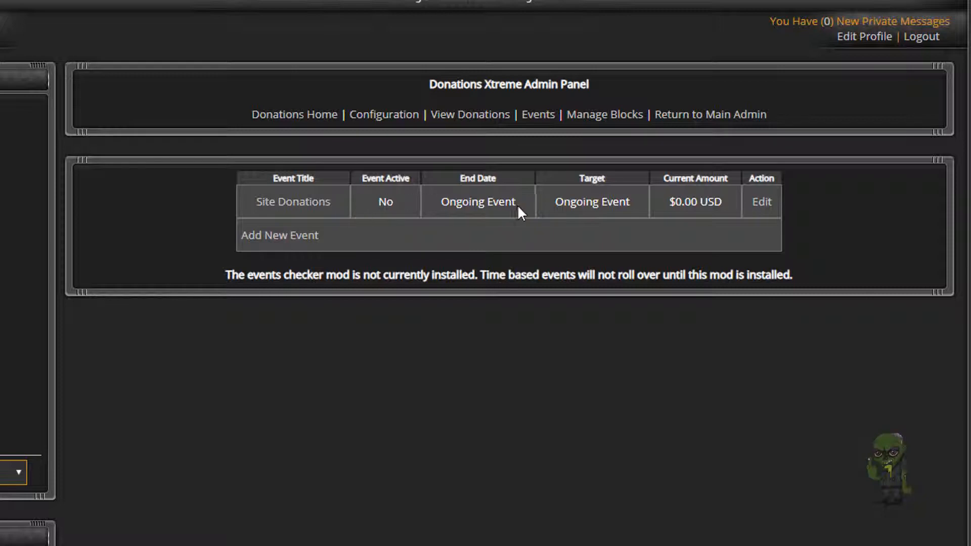
click(289, 237)
click(458, 235)
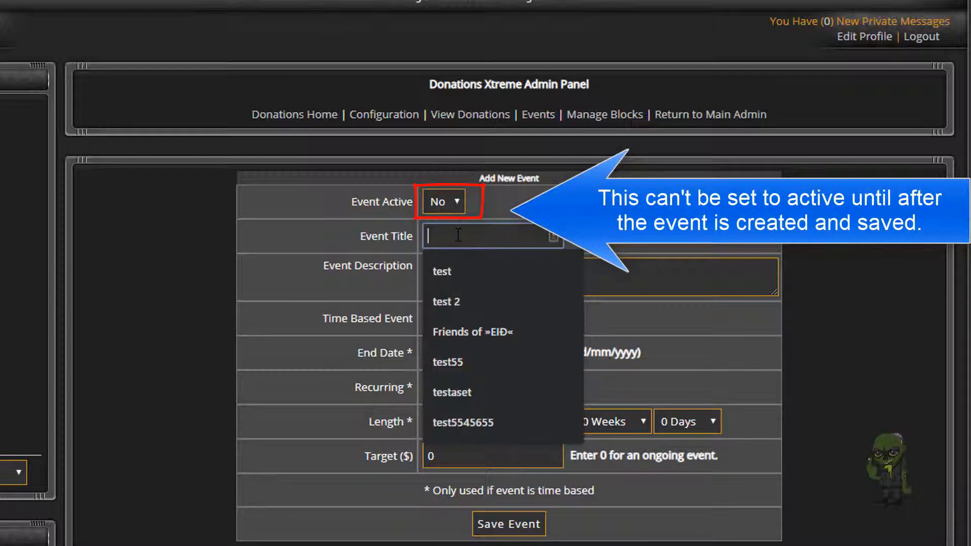
text(HSX)
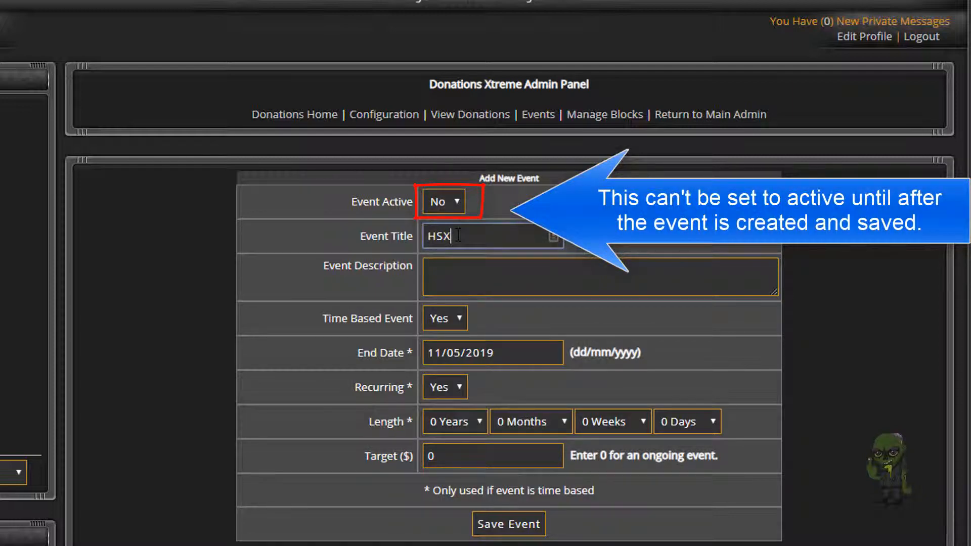
text(-Dono)
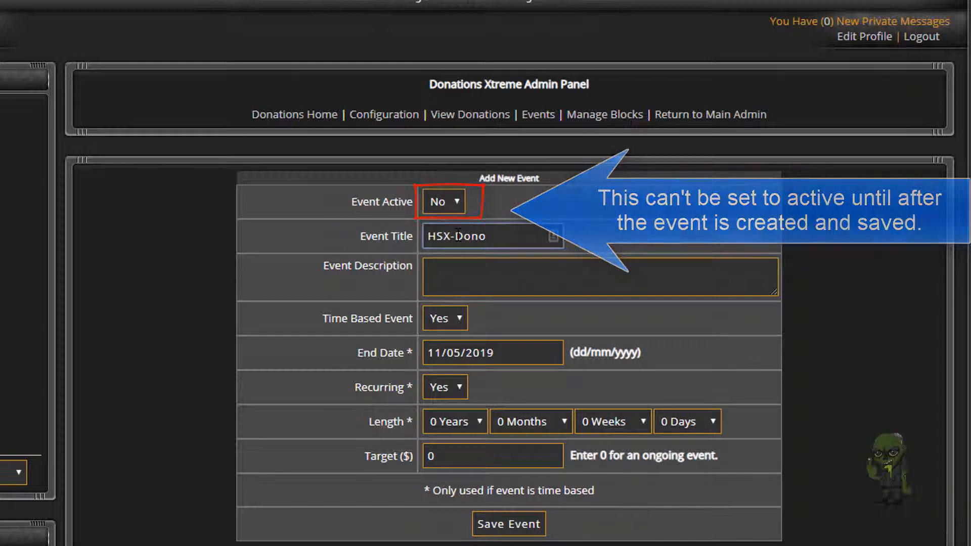
- Enter the event description "This is what we need to keep our site going."
click(449, 269)
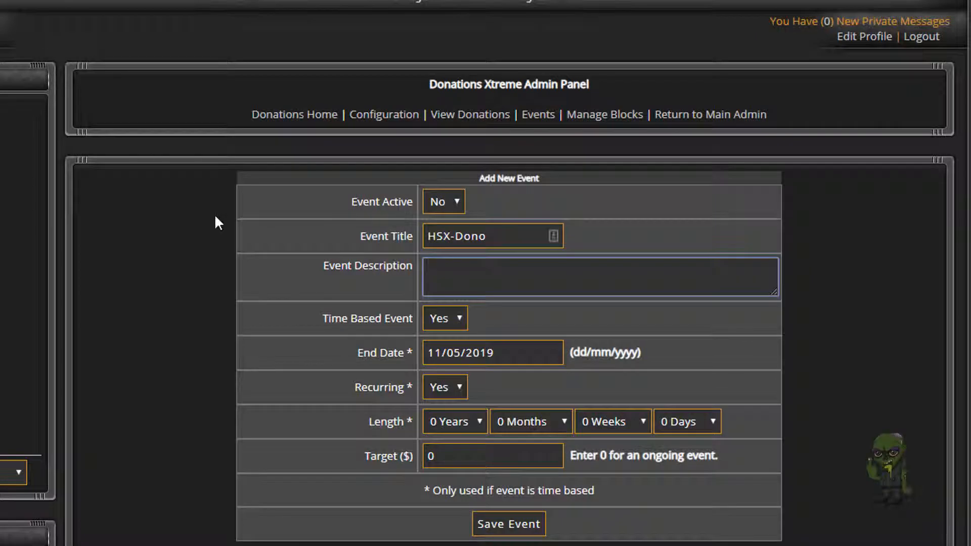
right_click(461, 270)
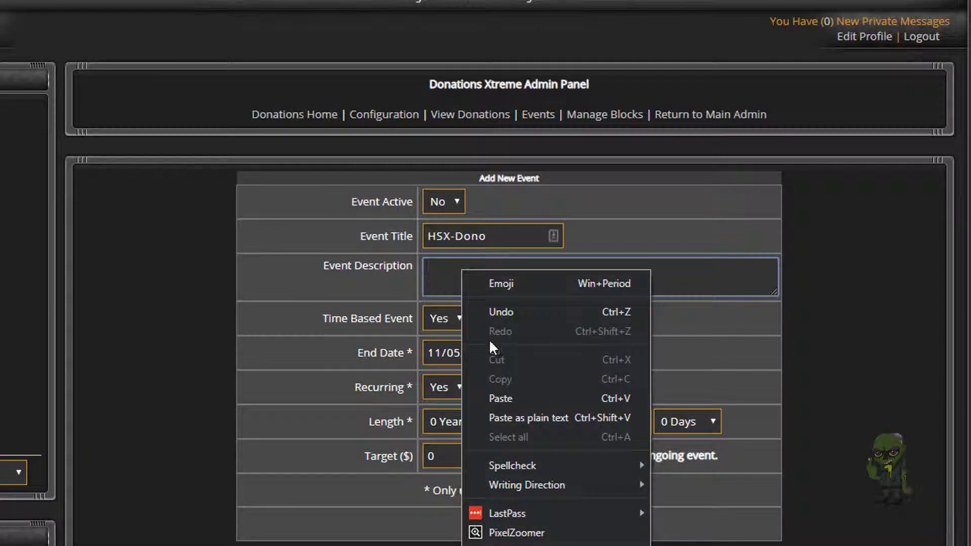
click(499, 392)
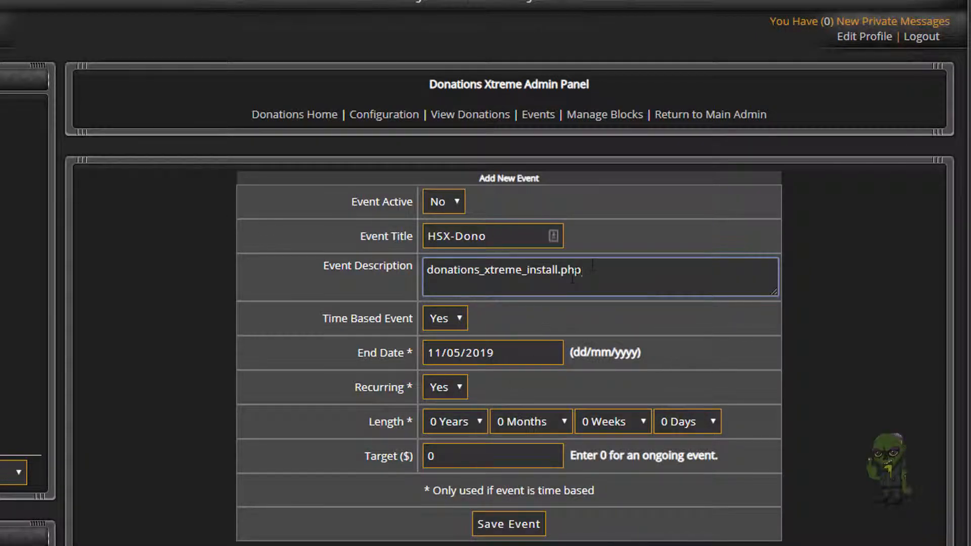
key(ctrl+a)
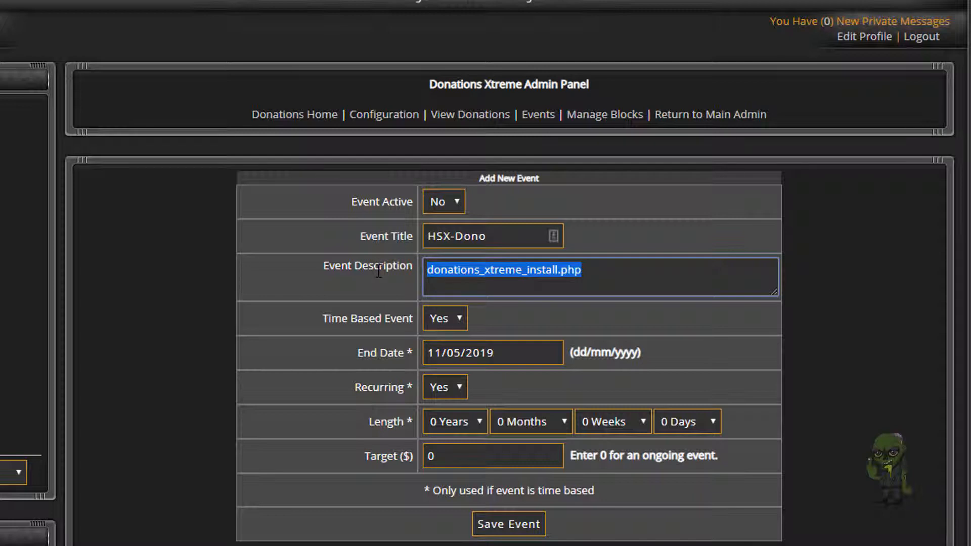
text(This is )
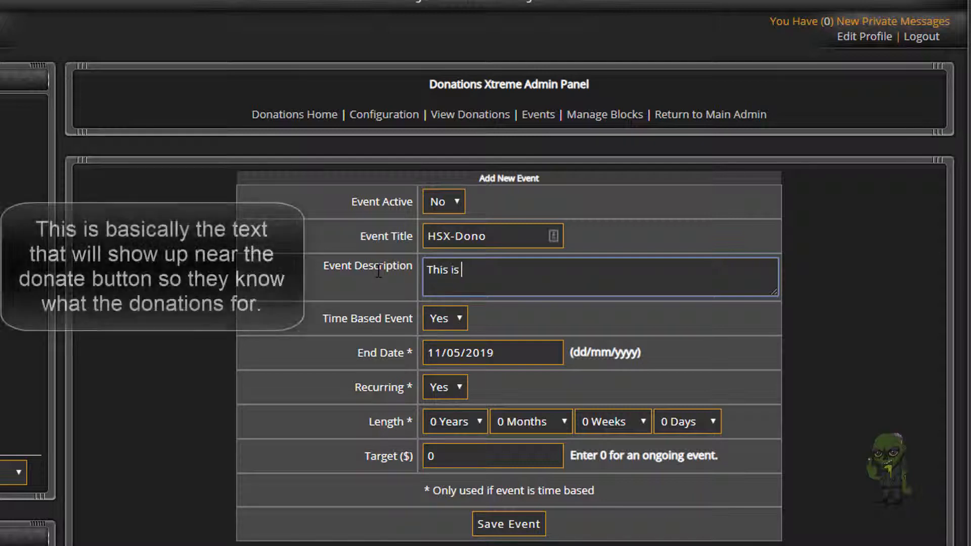
text(what we )
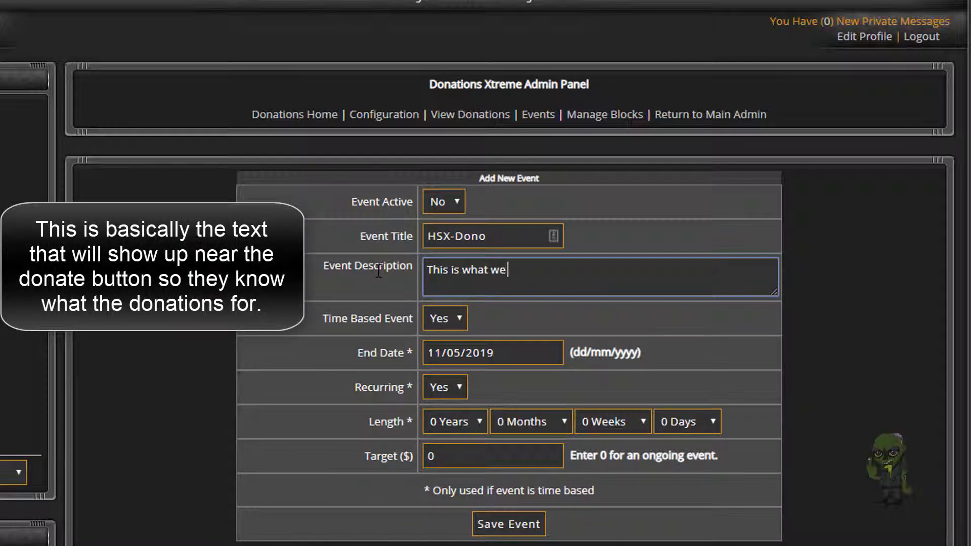
text(need to keep )
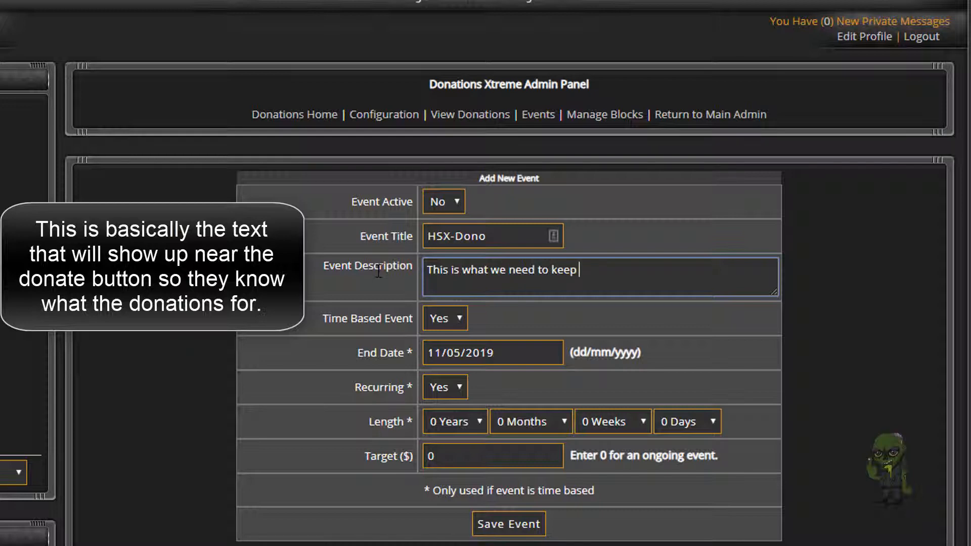
text(our site going.)
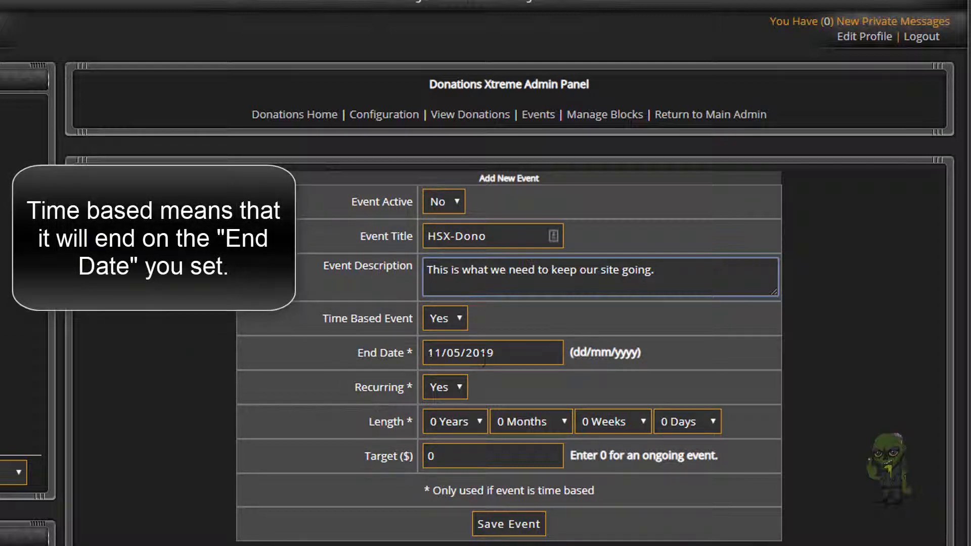
- Set the new event's end date to 01/06/2019
click(550, 350)
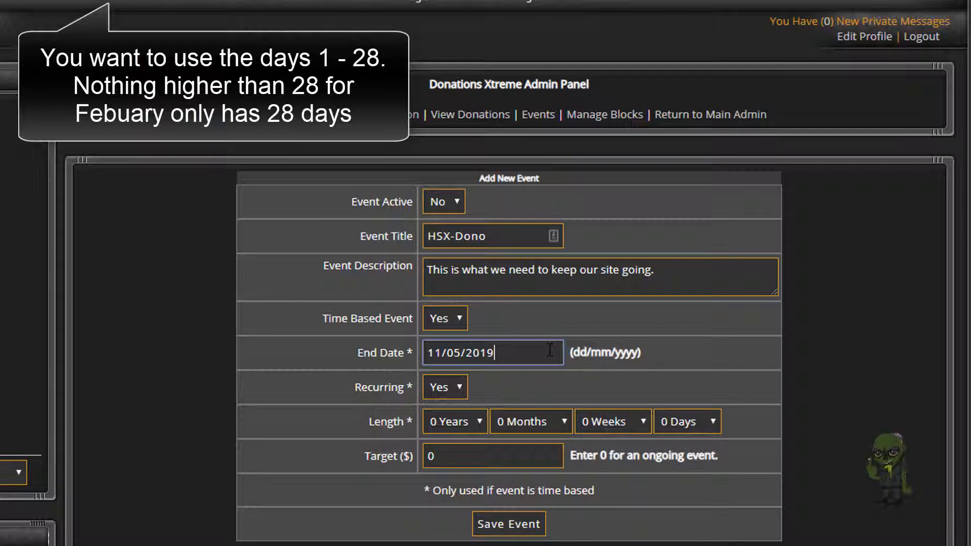
key(Left)
key(Left)
key(Left)
key(Left)
key(Left)
key(Left)
key(Right)
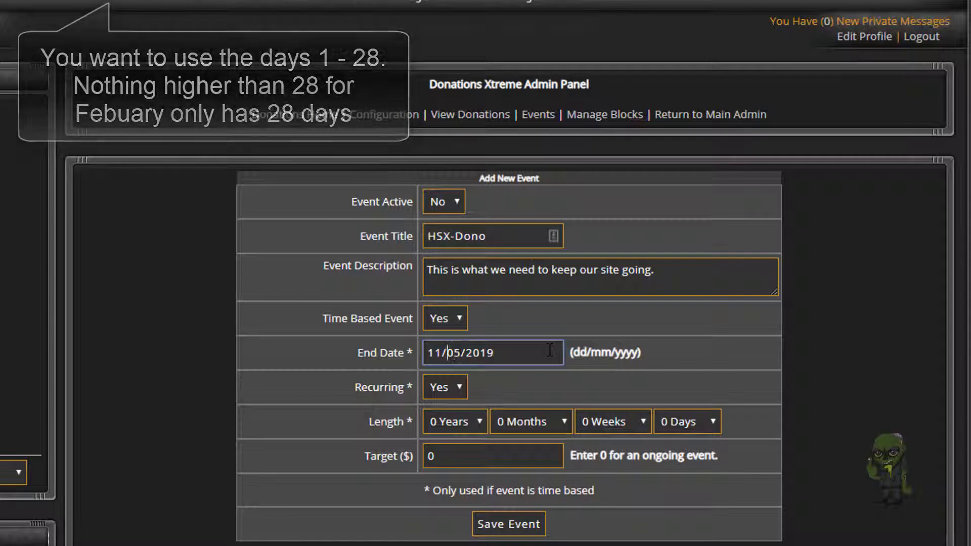
key(Left)
key(Left)
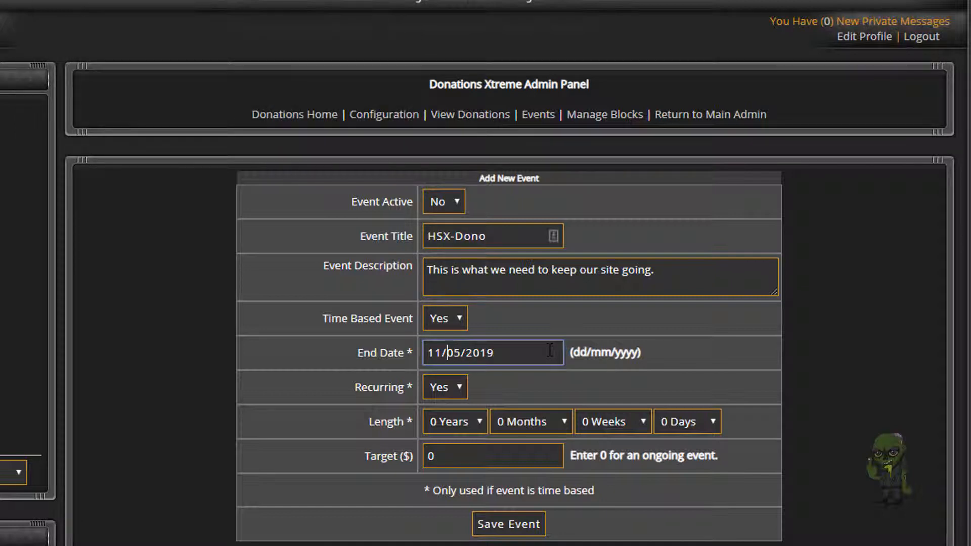
key(Left)
key(BackSpace)
key(BackSpace)
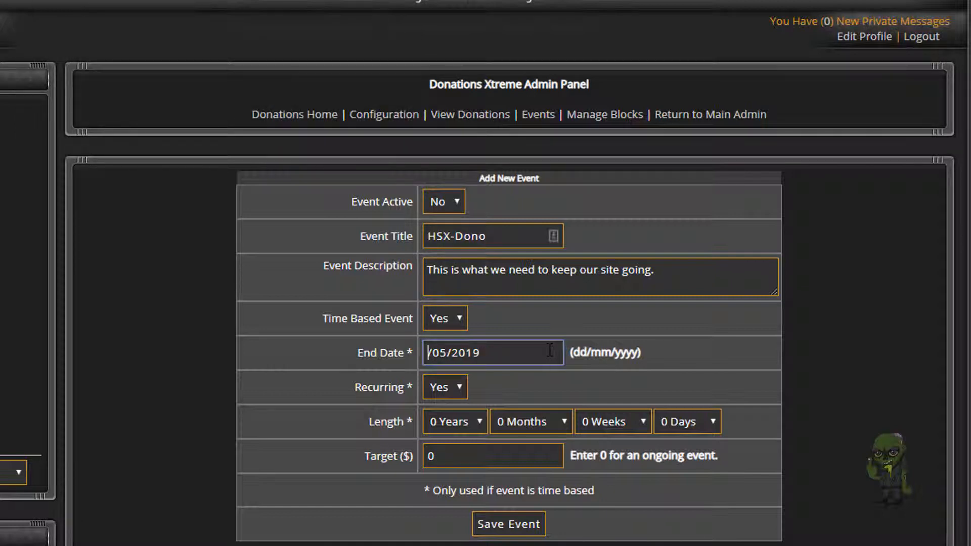
text(01)
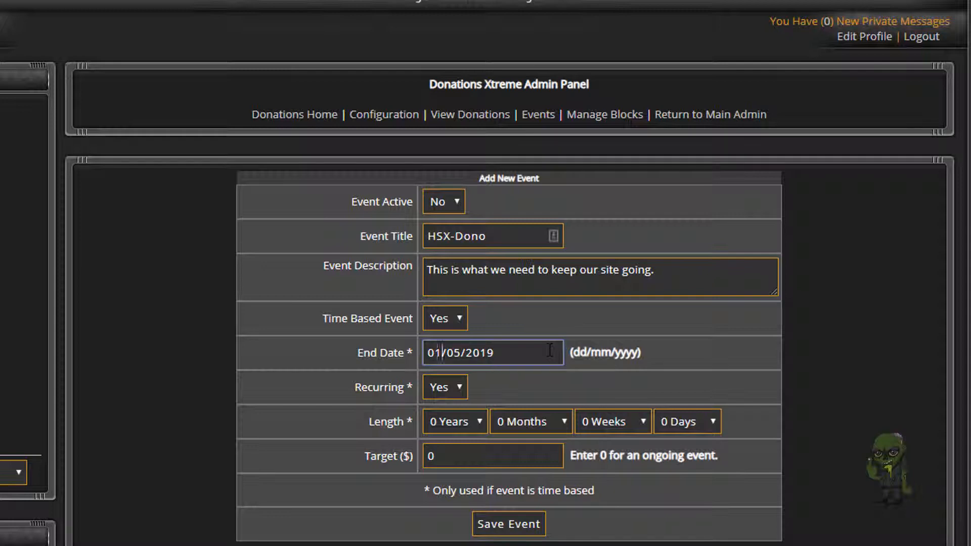
key(Right)
key(Right)
- Set the event's recurring length to 1 month
click(503, 420)
click(545, 223)
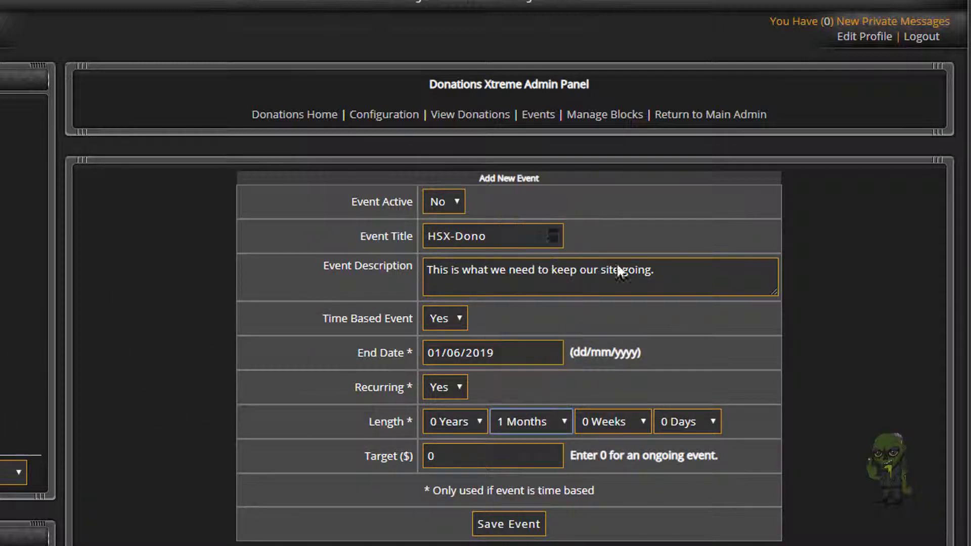
click(550, 425)
click(544, 257)
click(530, 422)
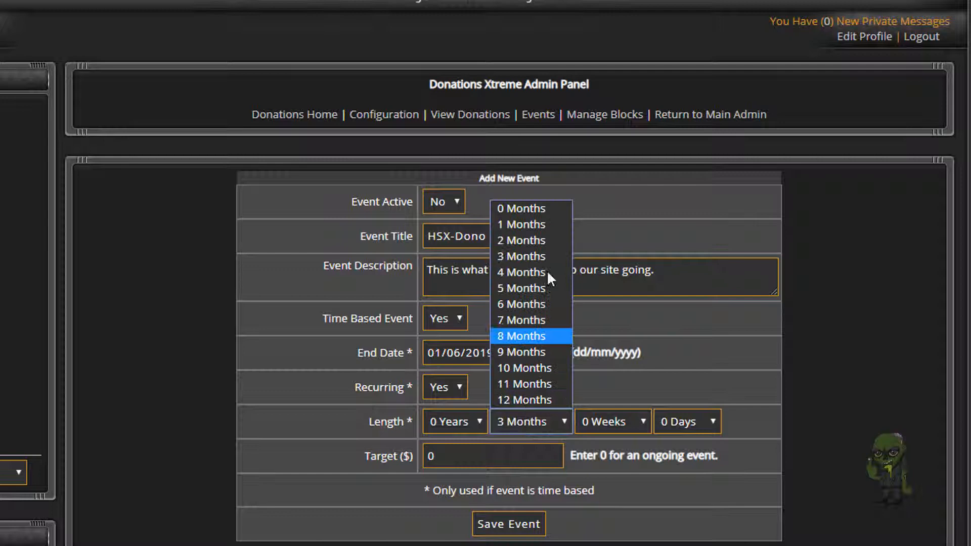
click(544, 228)
- Set the event's target to $50 and save the event
double_click(441, 455)
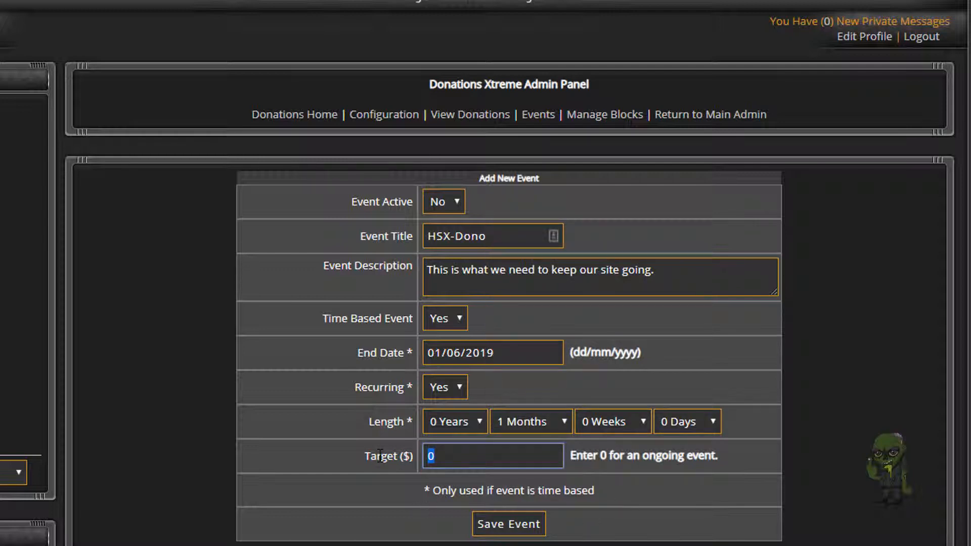
text(50)
click(524, 526)
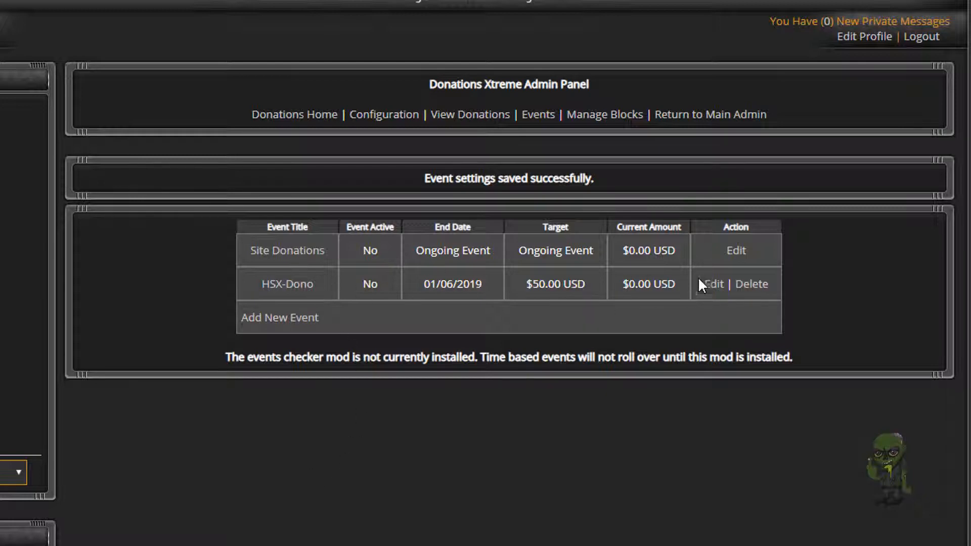
- Add a new donations block named "HSX-Donations" and assign it to the HSX-Dono event
click(590, 118)
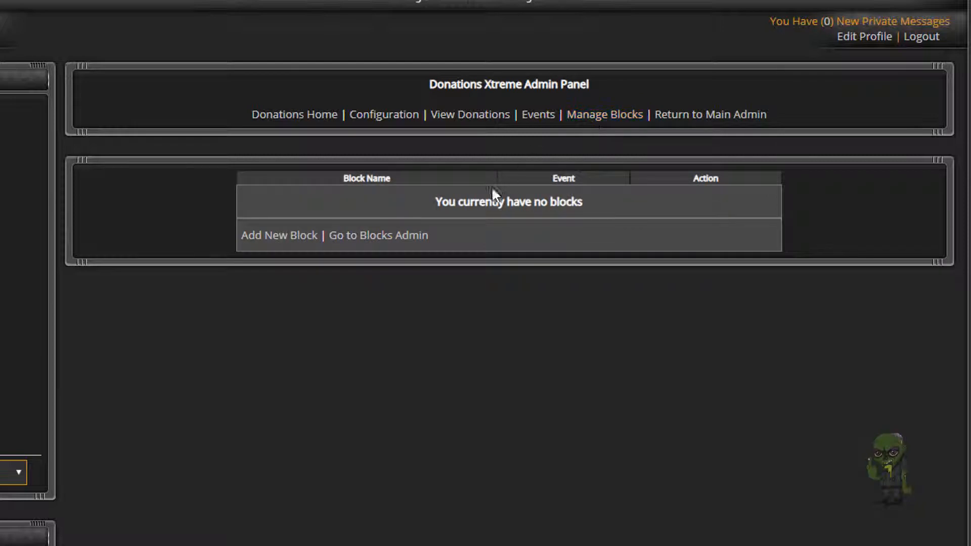
click(286, 236)
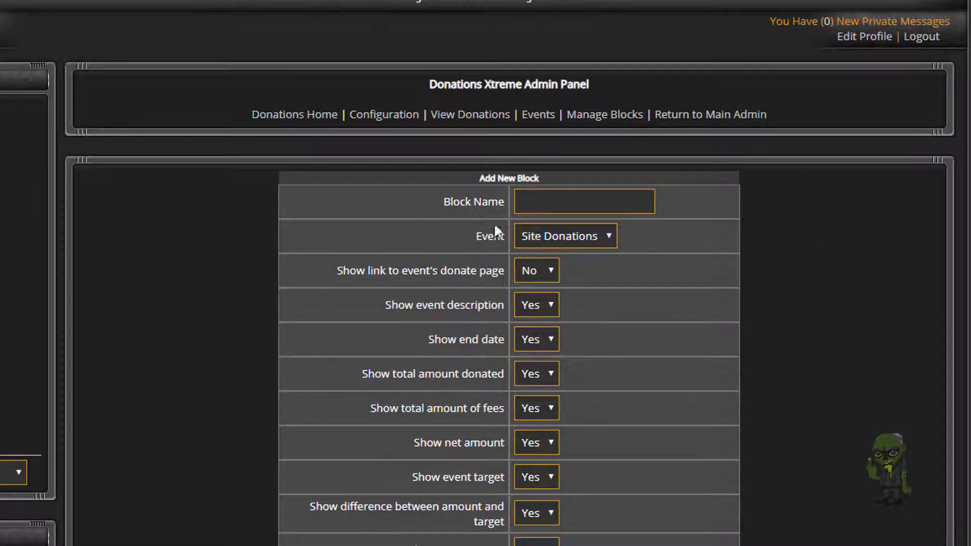
click(572, 204)
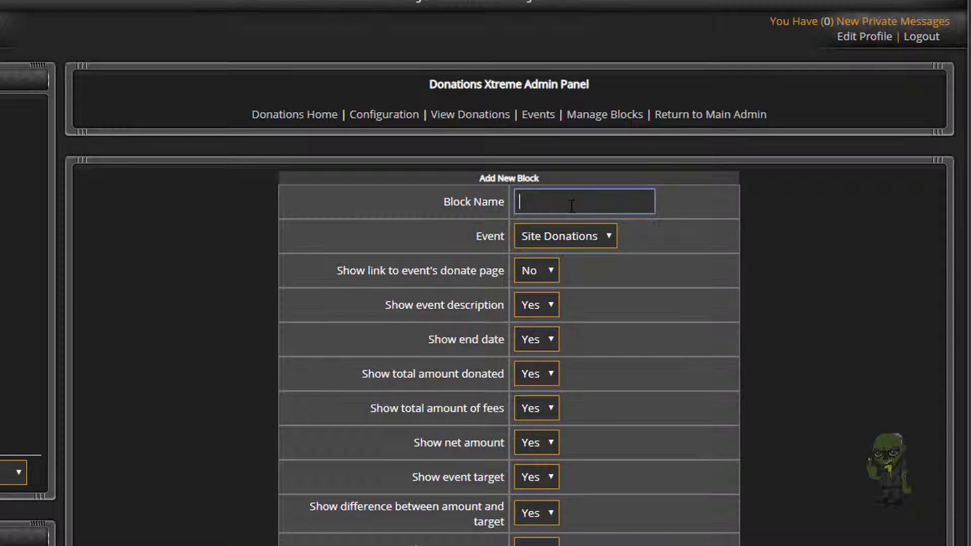
text(HSX-Donations)
click(592, 239)
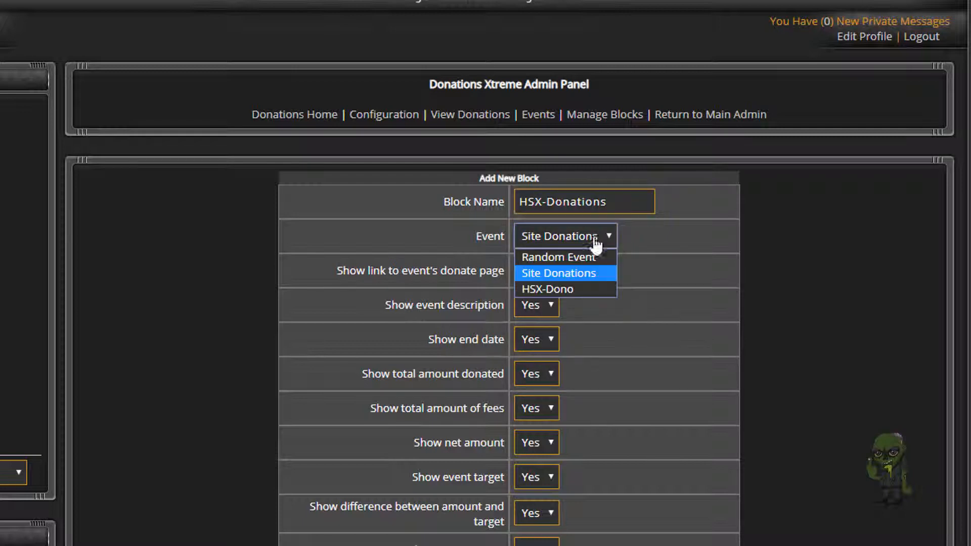
click(566, 289)
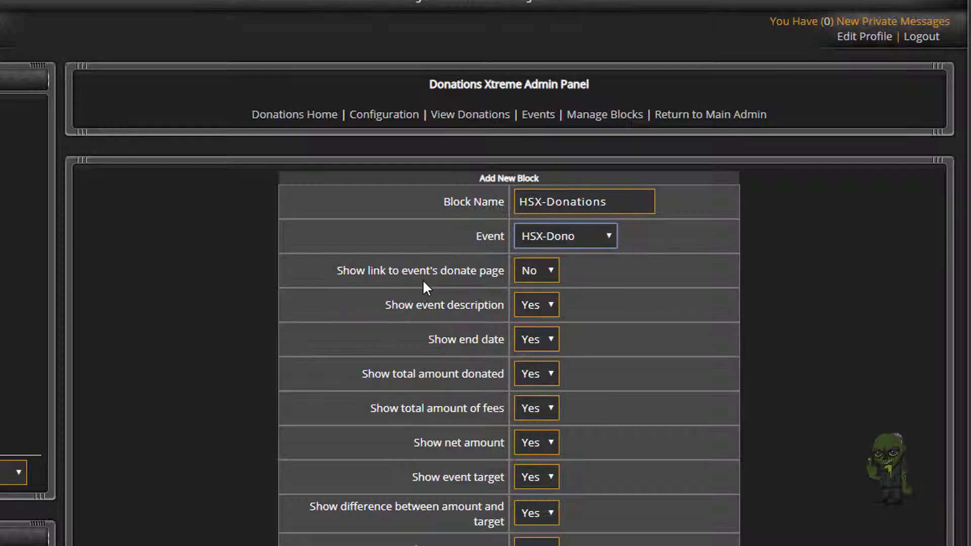
- Set the block to show the event's donate page link and to hide the total amount donated, total fees and net amount
click(544, 279)
click(537, 292)
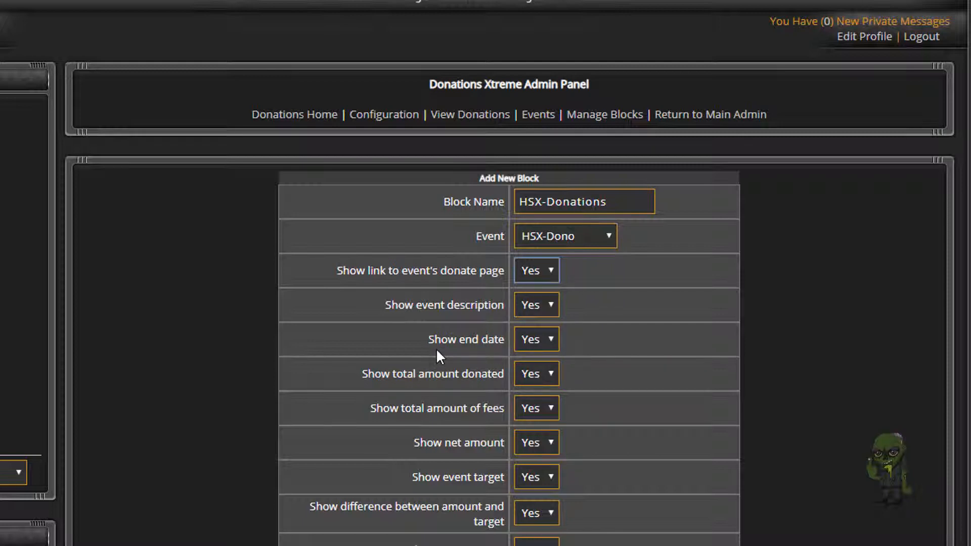
click(541, 386)
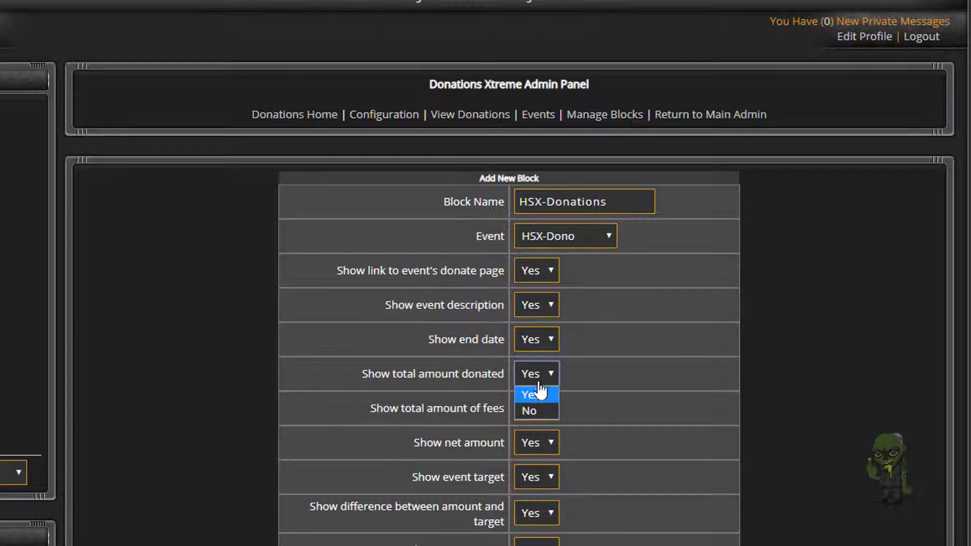
click(534, 411)
click(542, 411)
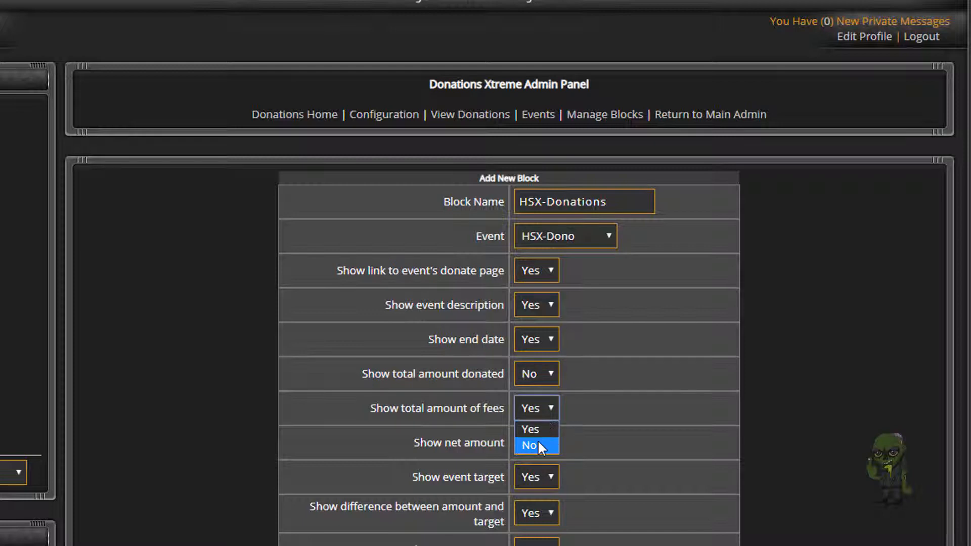
click(538, 446)
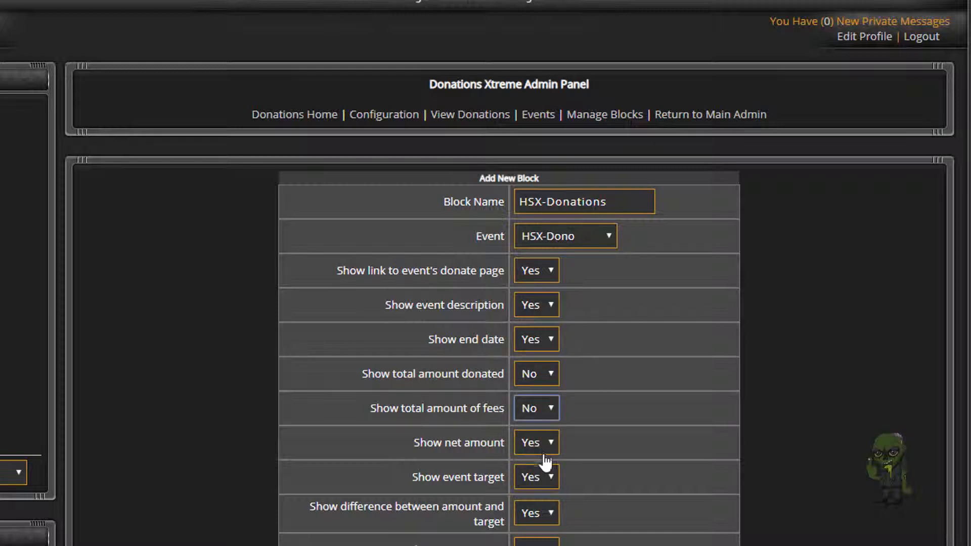
click(544, 446)
click(550, 480)
- Set the donations meter position to Top, enable the date of each donation, and save the block
scroll(629, 412, down, 3)
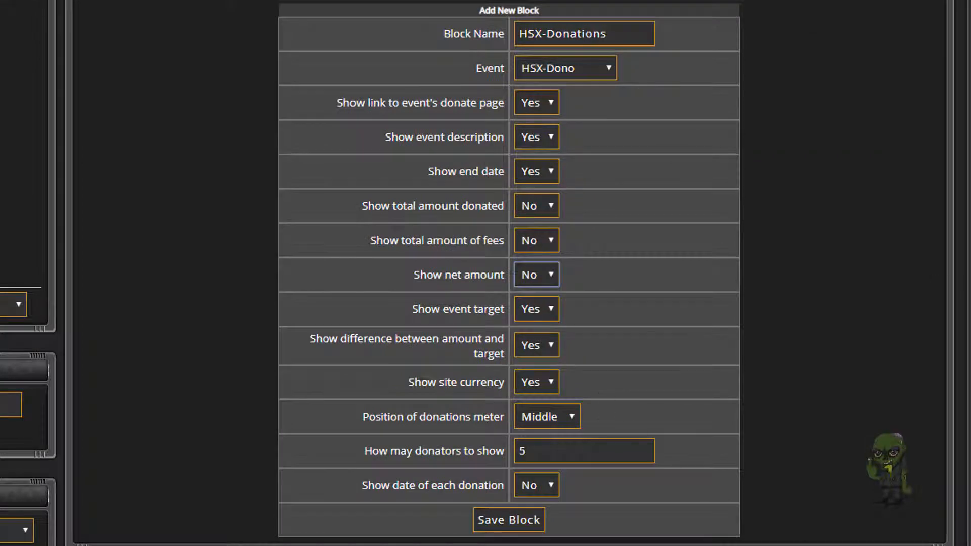
scroll(706, 369, up, 2)
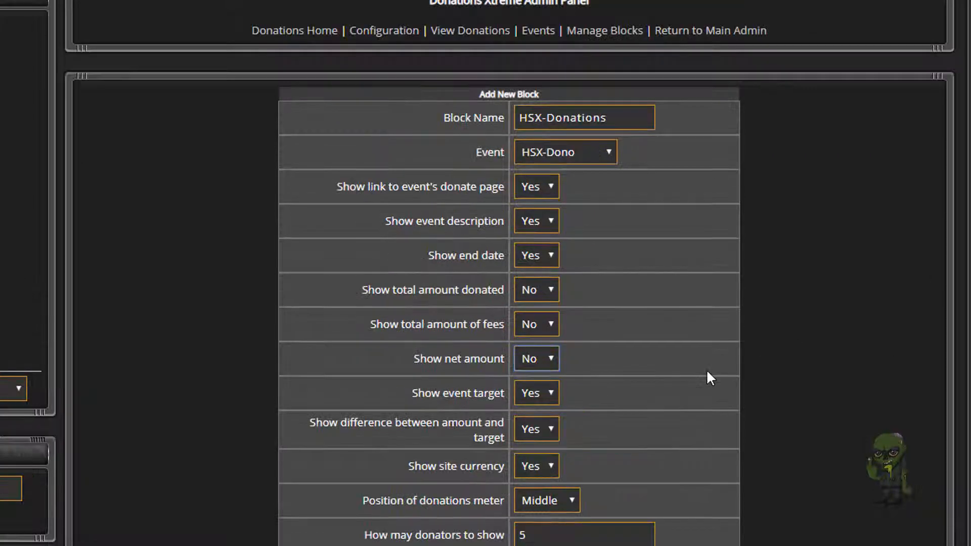
click(557, 508)
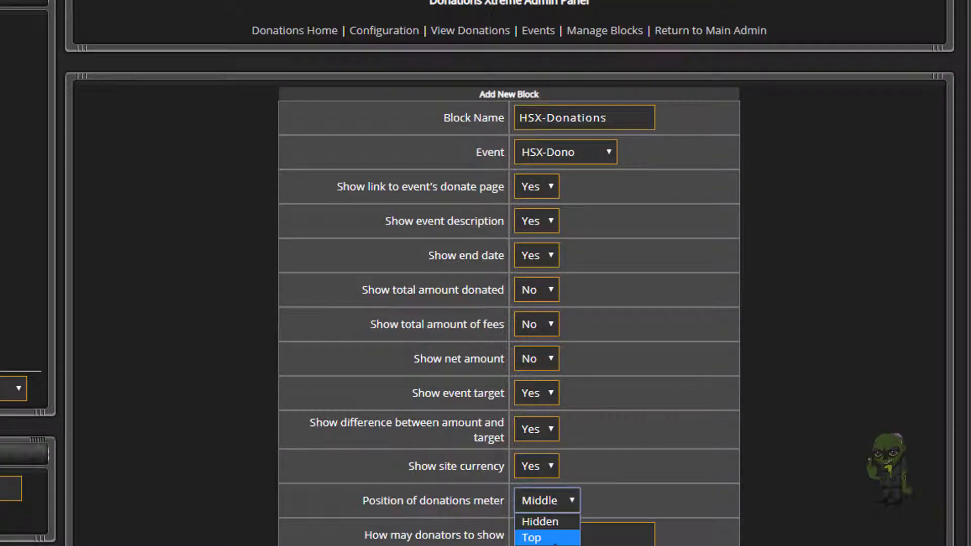
click(555, 536)
scroll(796, 417, down, 2)
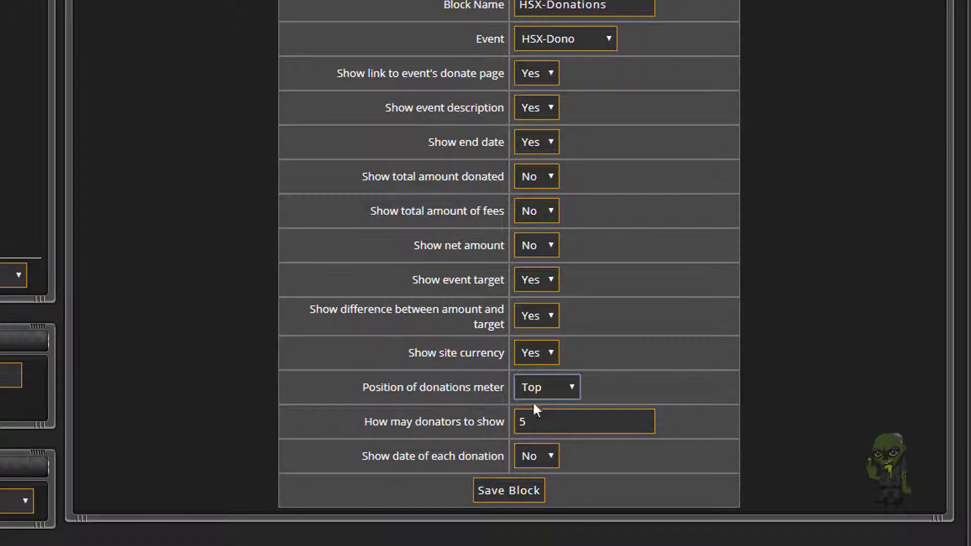
click(550, 459)
click(538, 479)
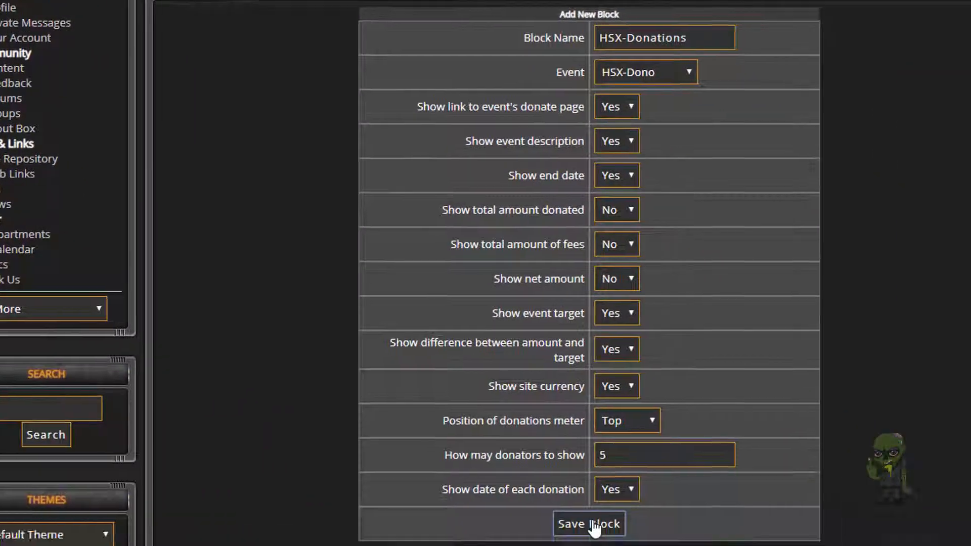
click(589, 524)
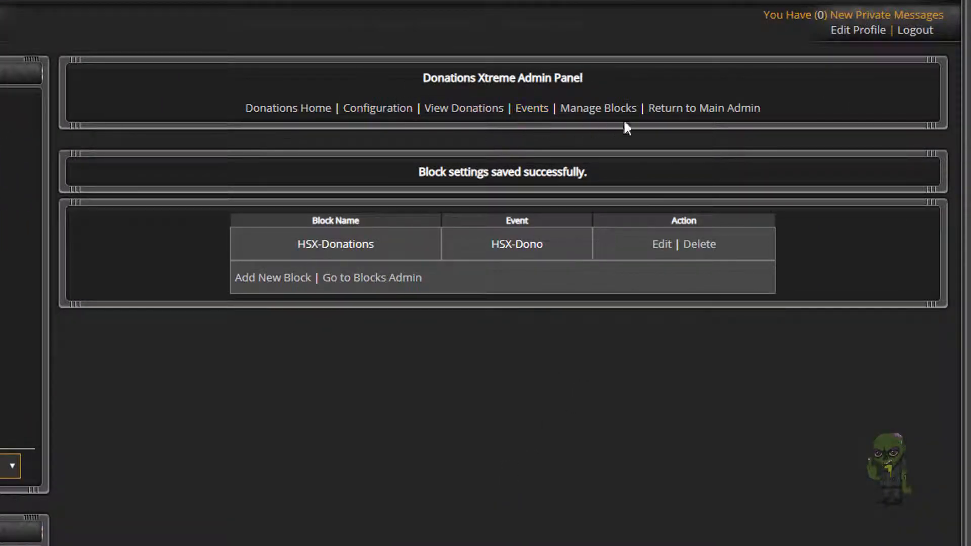
- Open the site's Donations block for editing in the main blocks administration and set its filename to Donations HSX-Donations
click(675, 106)
scroll(478, 157, down, 5)
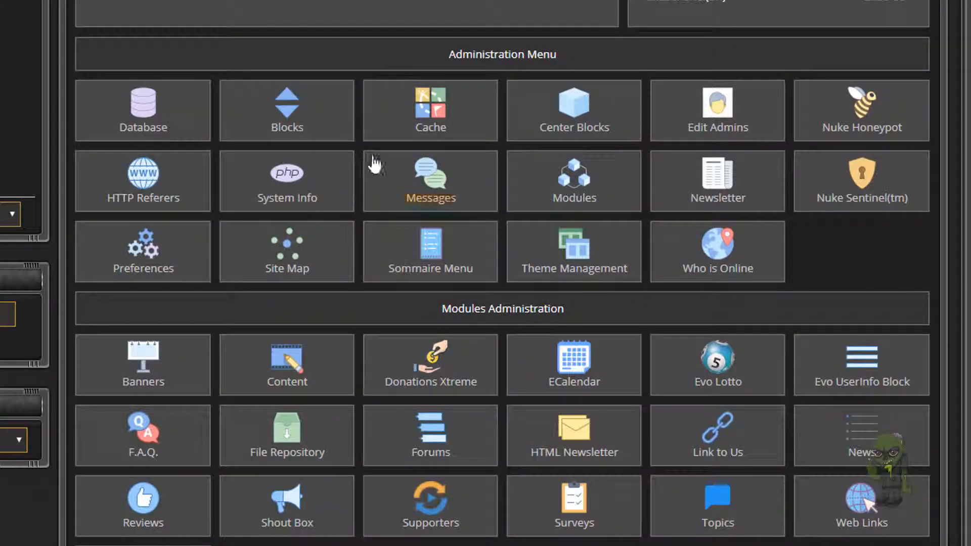
click(299, 130)
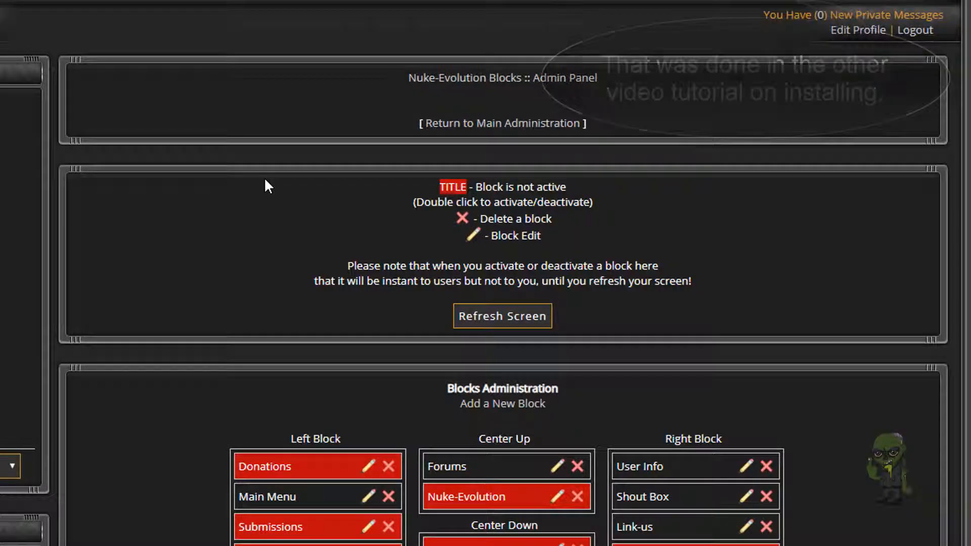
scroll(283, 213, down, 3)
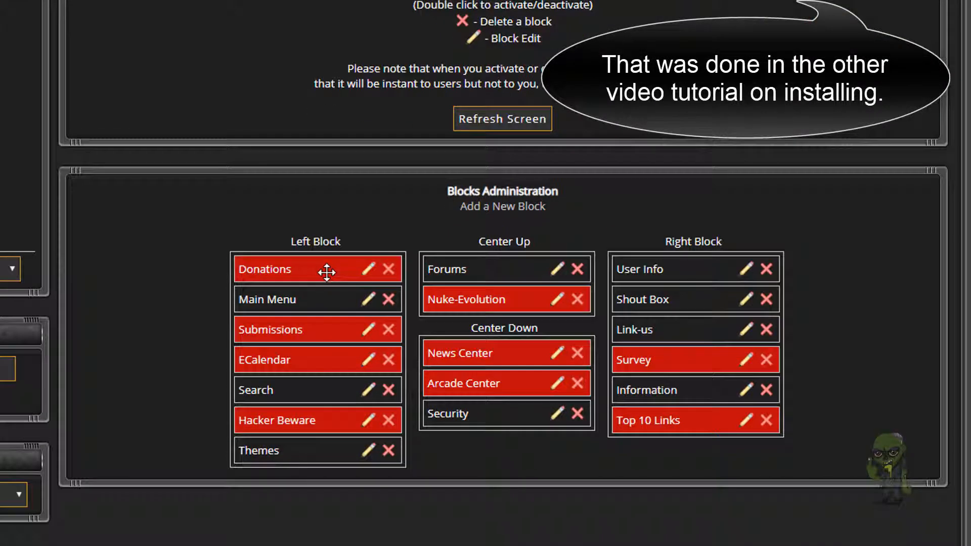
click(367, 268)
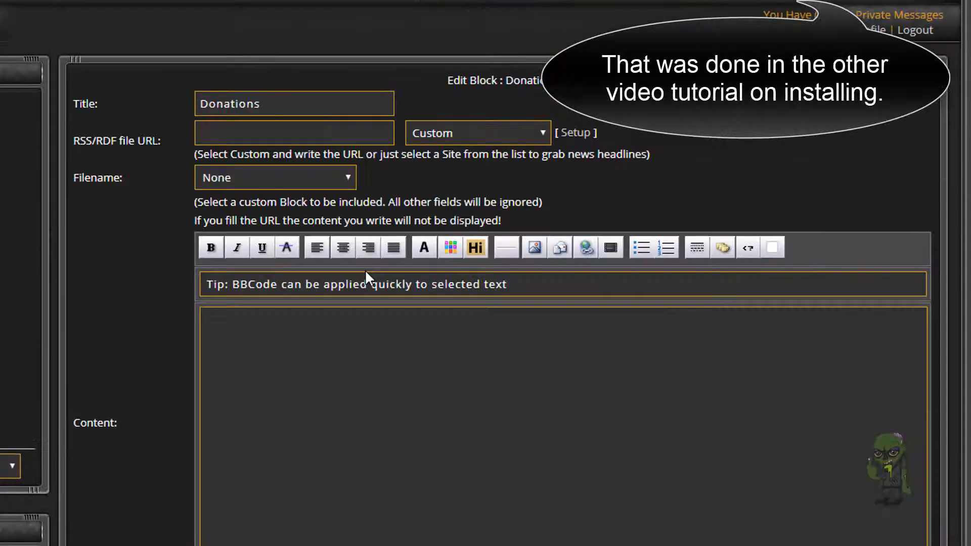
click(348, 177)
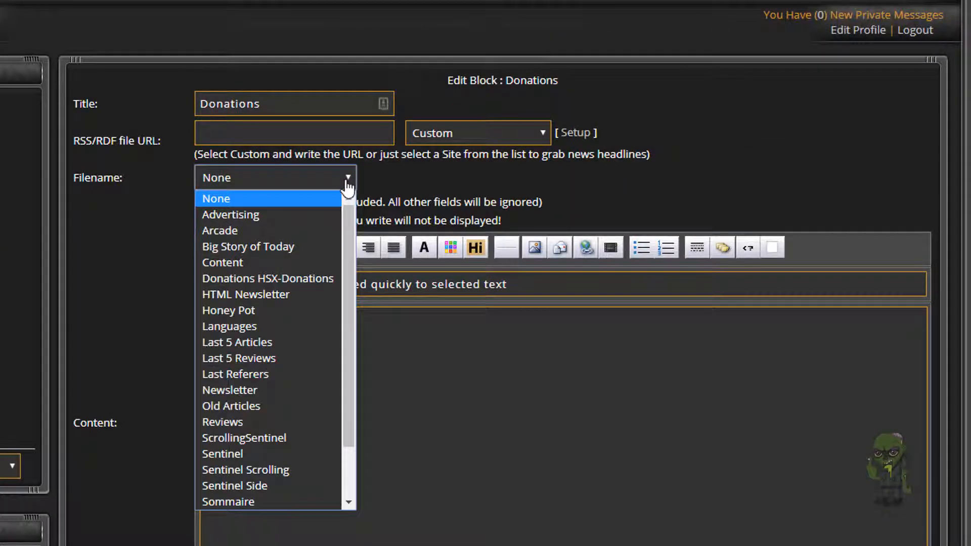
click(304, 277)
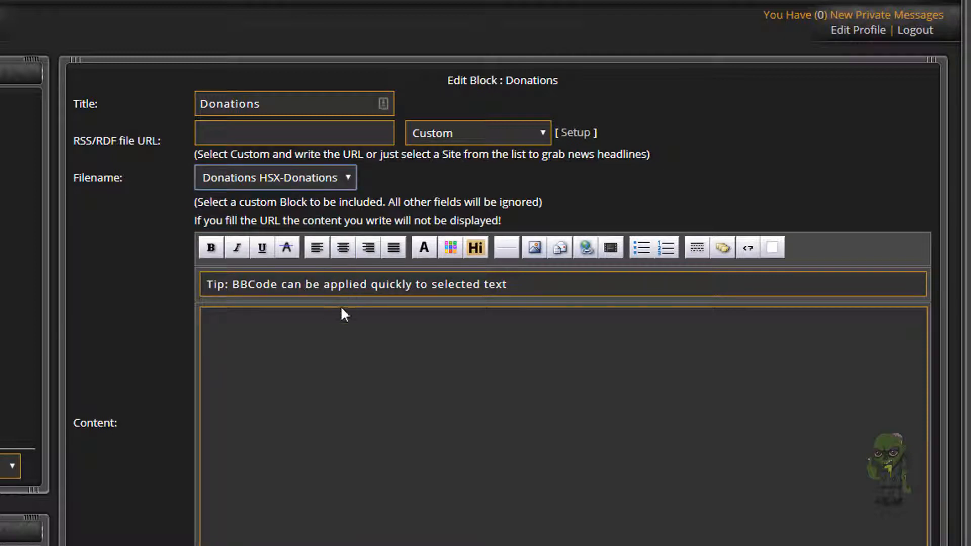
- Activate the Donations block and save it
scroll(339, 318, down, 7)
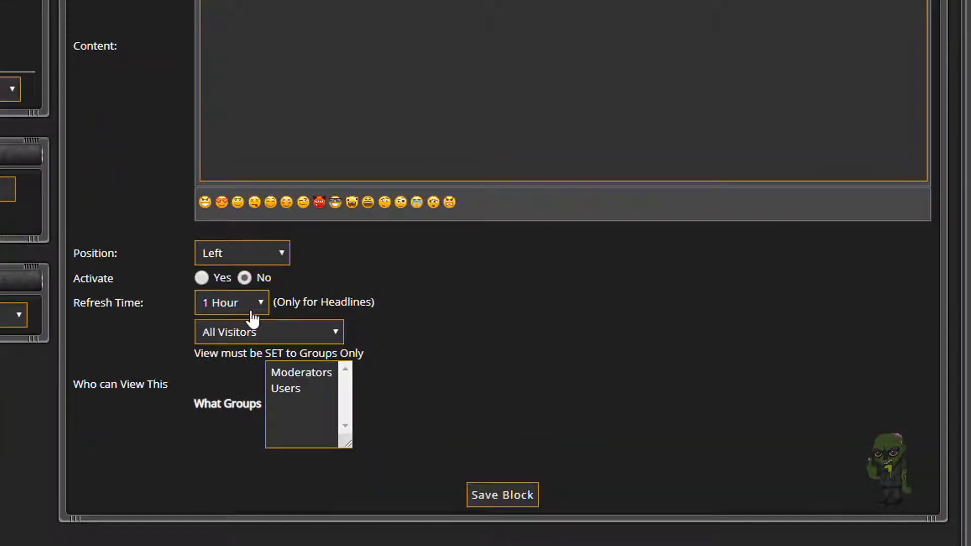
click(202, 280)
click(496, 495)
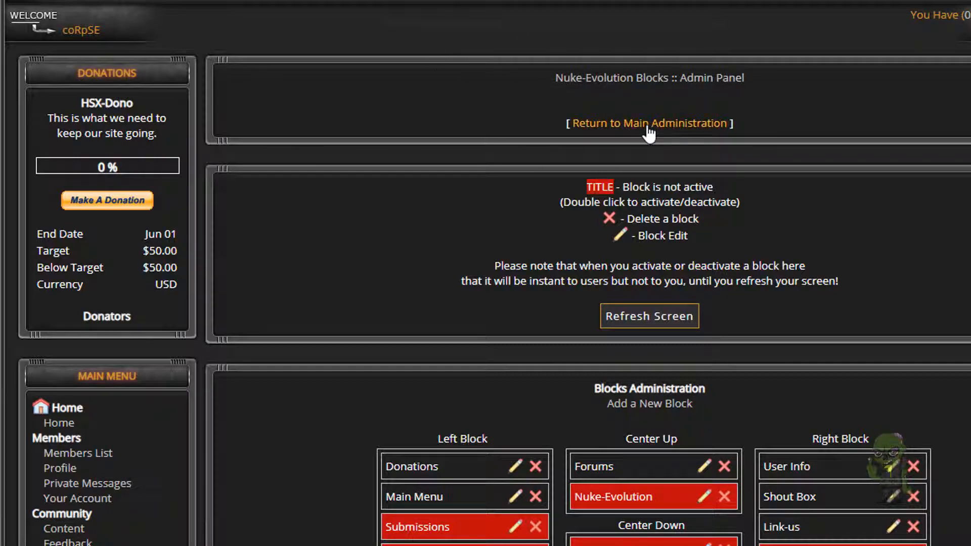
- Reopen the Donations Xtreme configuration and examine the meter colour settings
click(647, 128)
scroll(554, 154, down, 7)
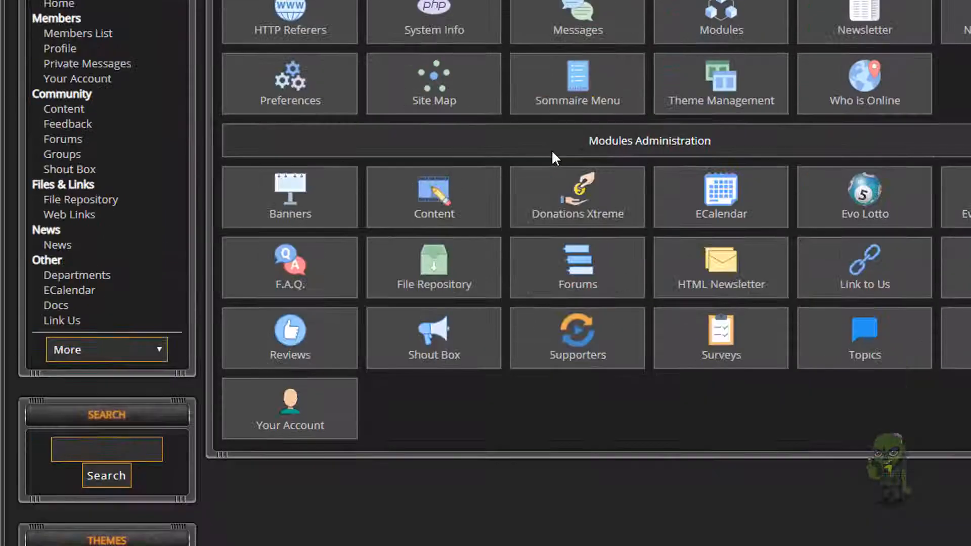
click(570, 194)
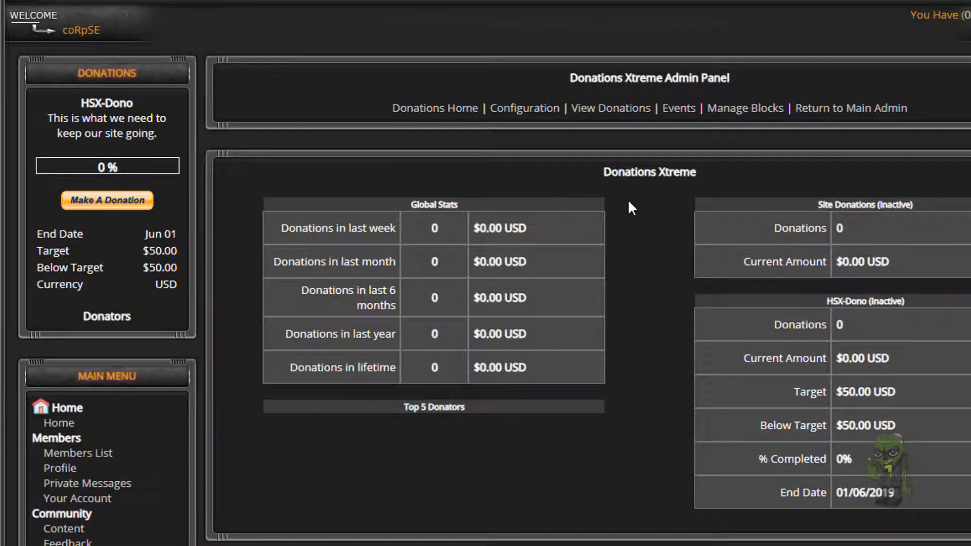
click(525, 111)
scroll(540, 237, down, 5)
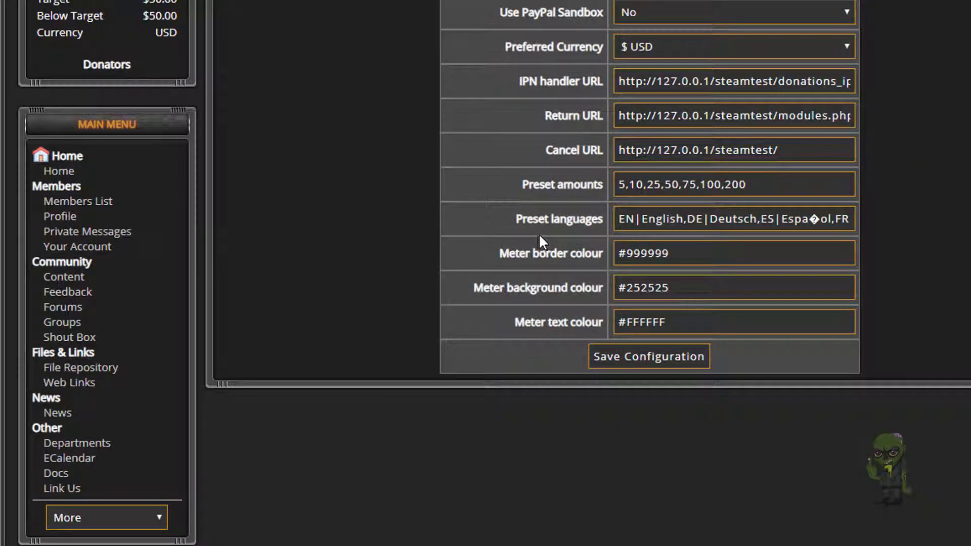
drag(518, 82, 603, 87)
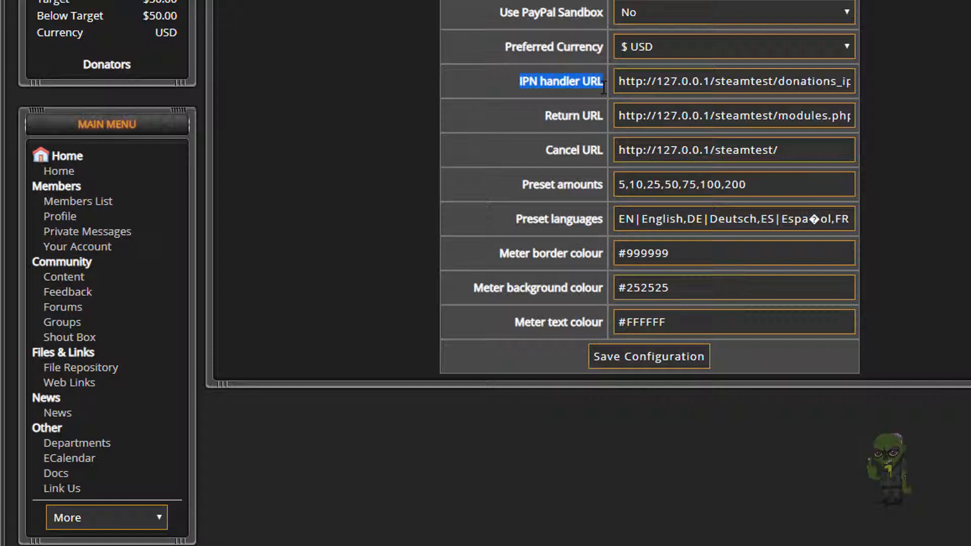
drag(617, 82, 901, 78)
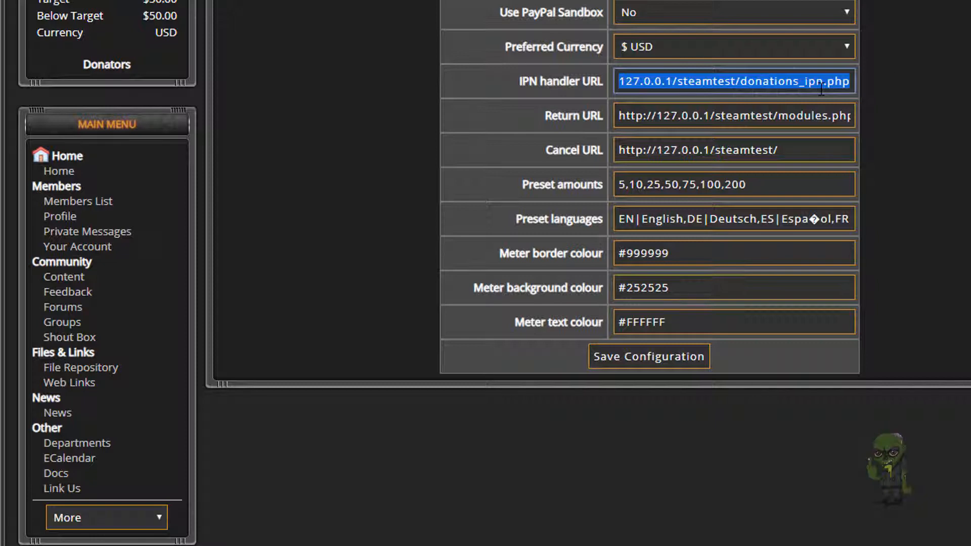
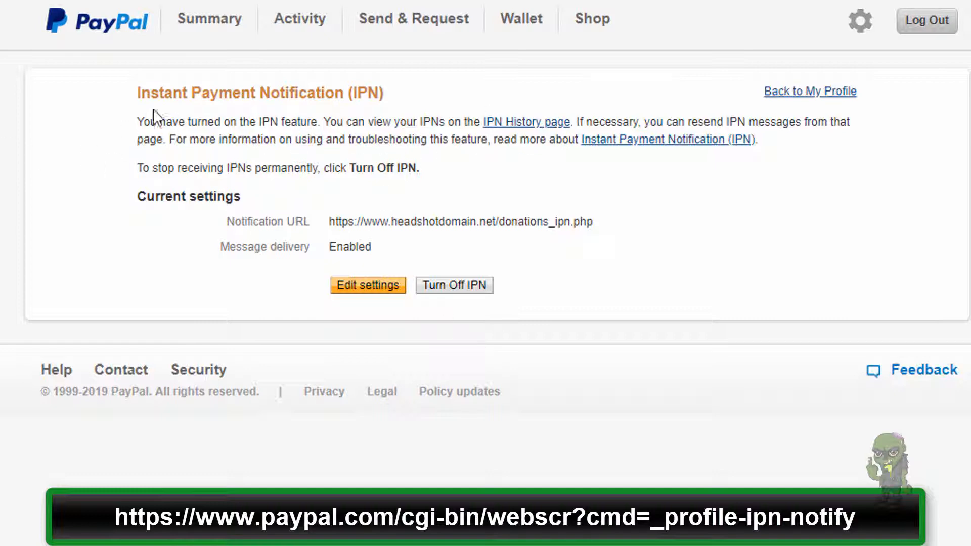
drag(132, 90, 389, 81)
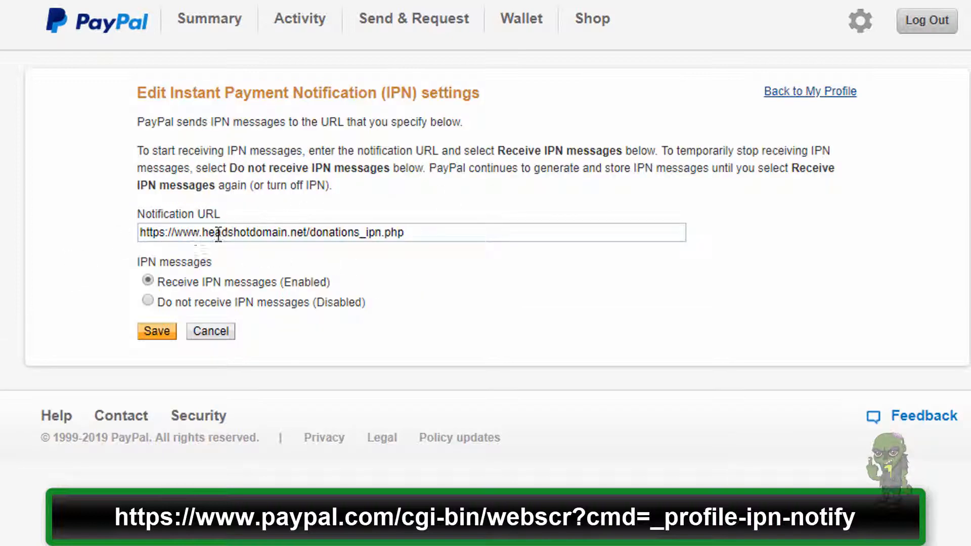
drag(429, 232, 69, 209)
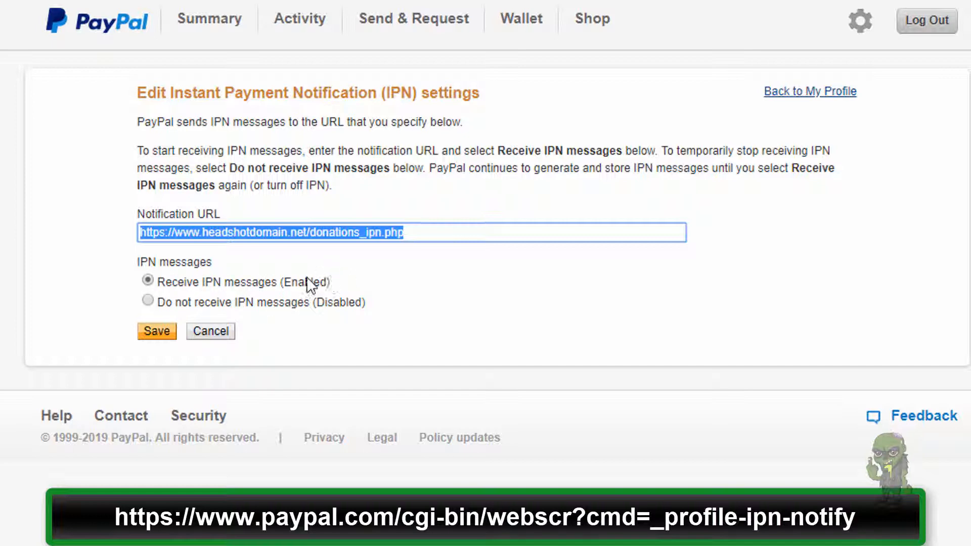
click(157, 332)
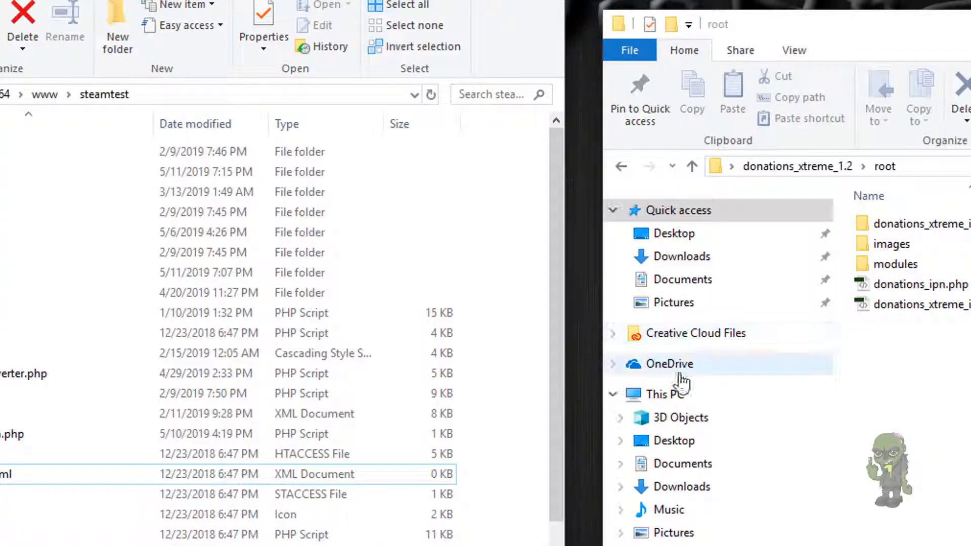
- Open install.txt from the mods/event_checker_mod folder of donations_xtreme_1.2 and read its instructions for mainfile.php
click(467, 0)
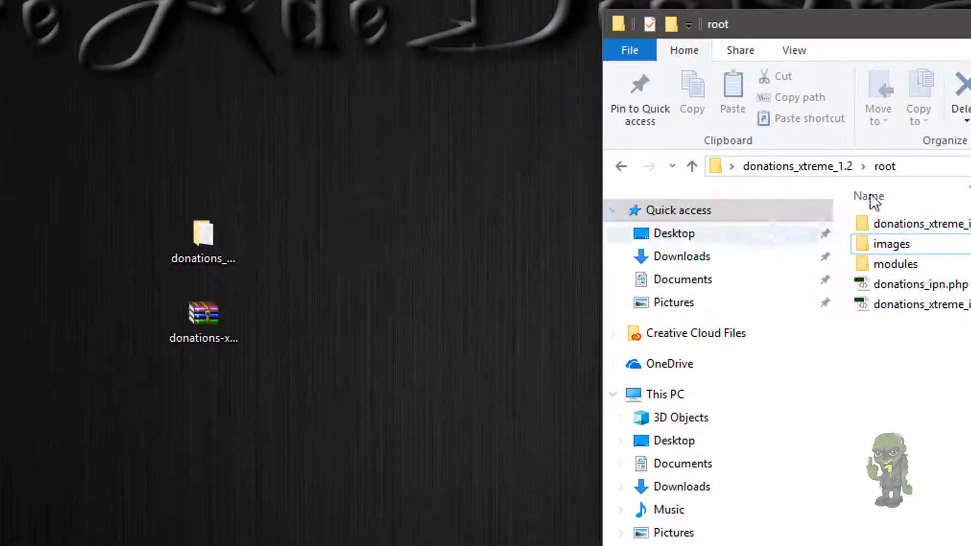
drag(970, 31, 531, 32)
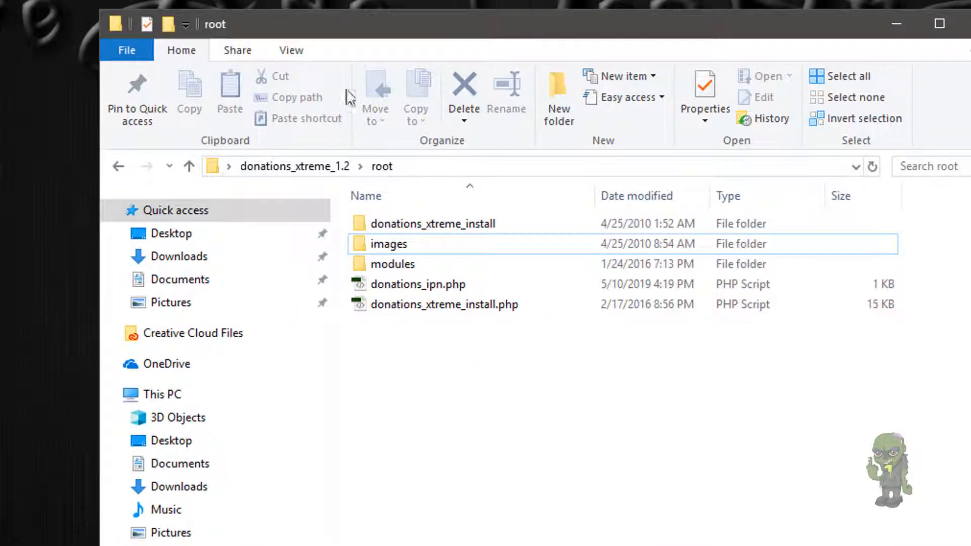
click(336, 168)
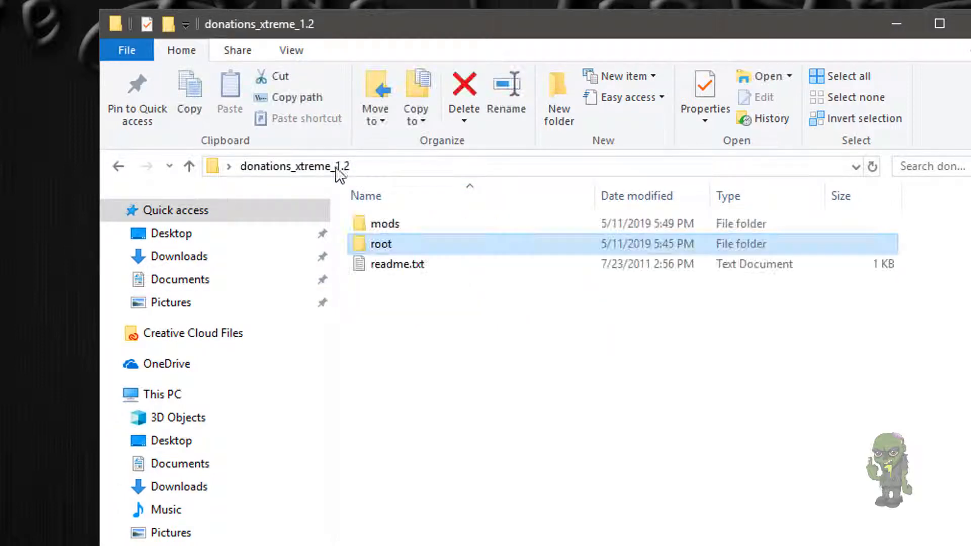
double_click(393, 225)
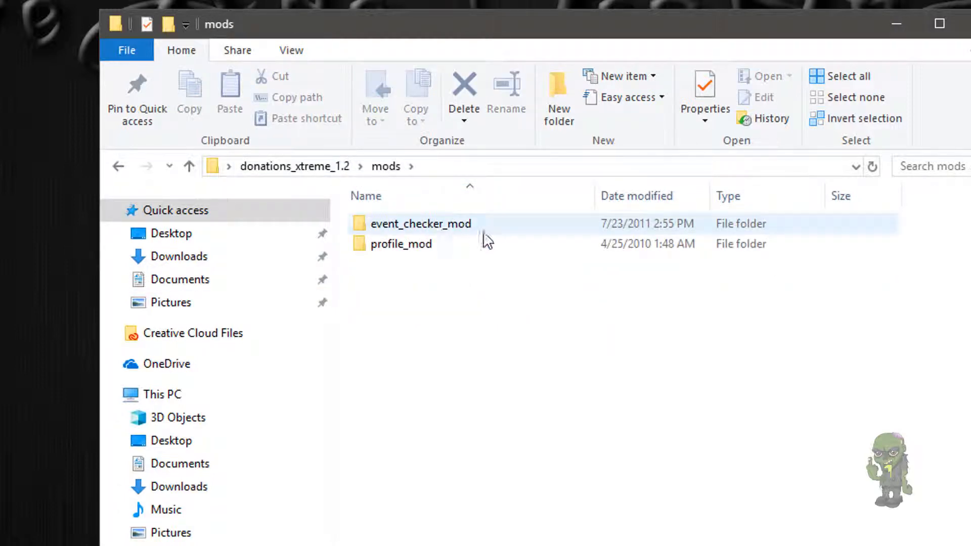
click(446, 232)
double_click(447, 230)
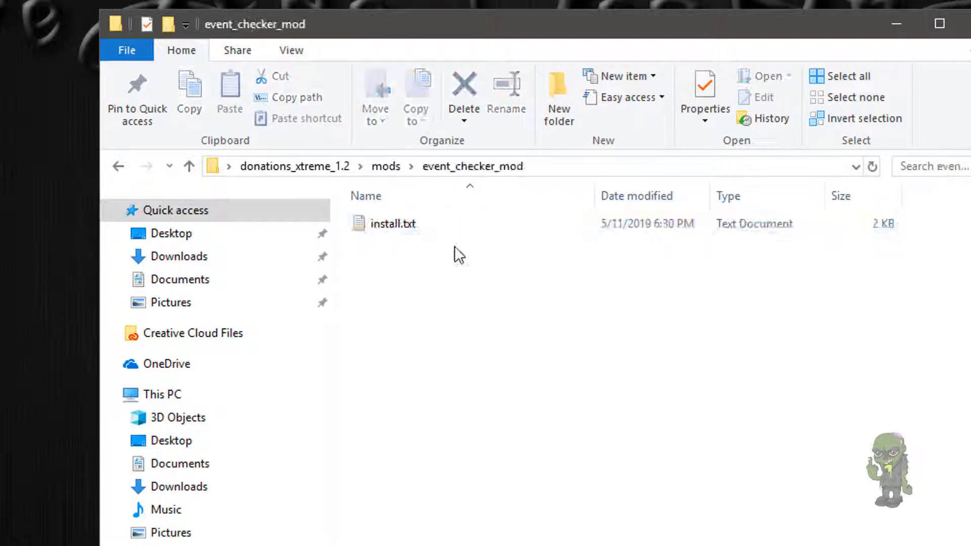
double_click(390, 224)
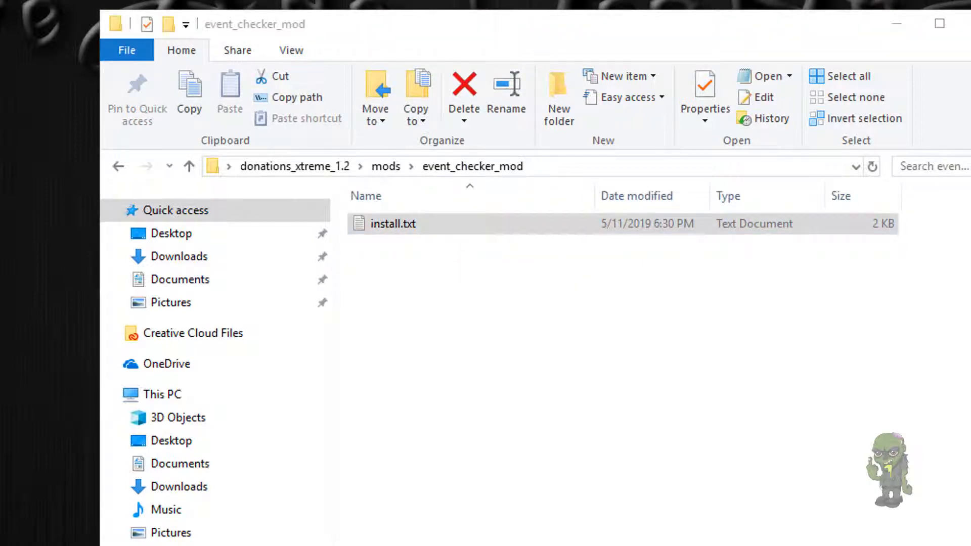
scroll(551, 228, down, 6)
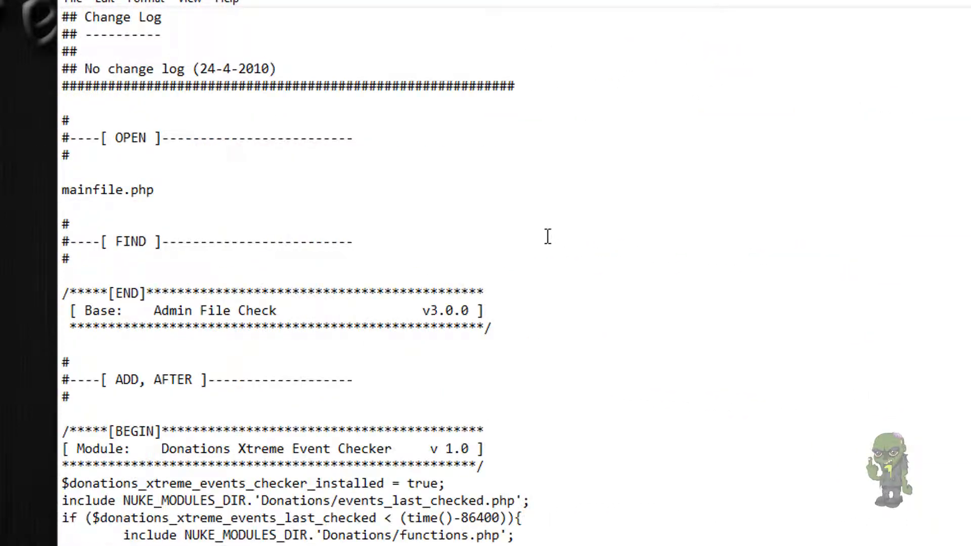
click(63, 190)
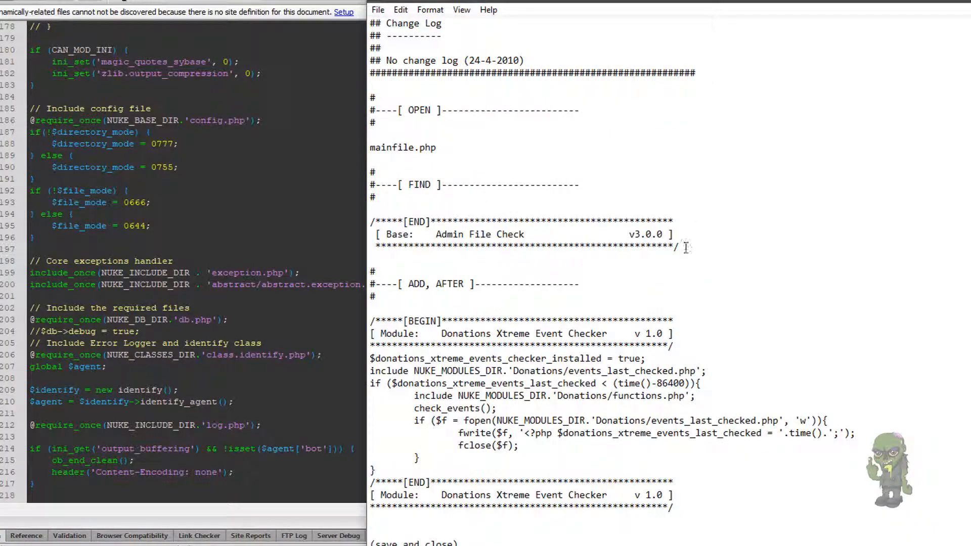
- Copy the Admin File Check v3.0.0 END comment from install.txt and find it in mainfile.php
drag(684, 244, 367, 226)
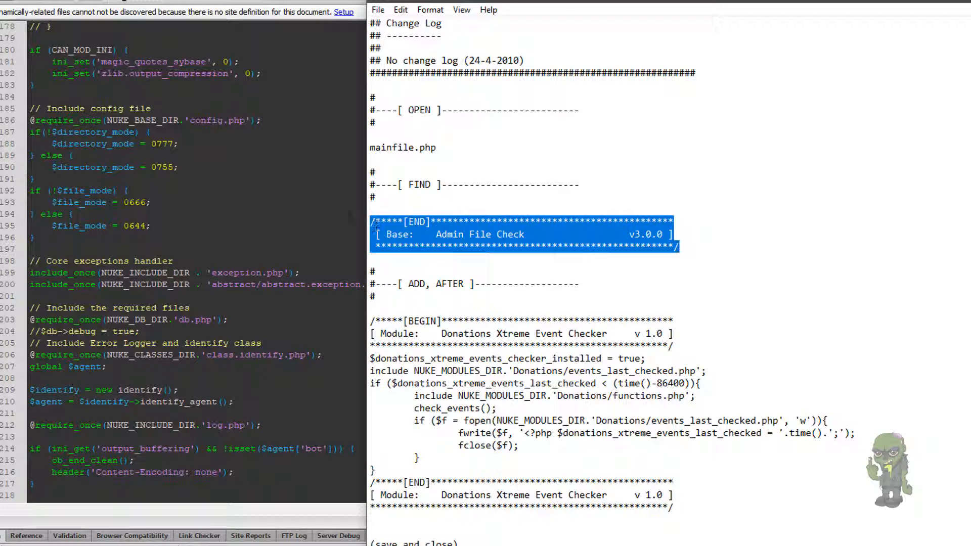
click(269, 202)
key(ctrl+f)
key(ctrl+v)
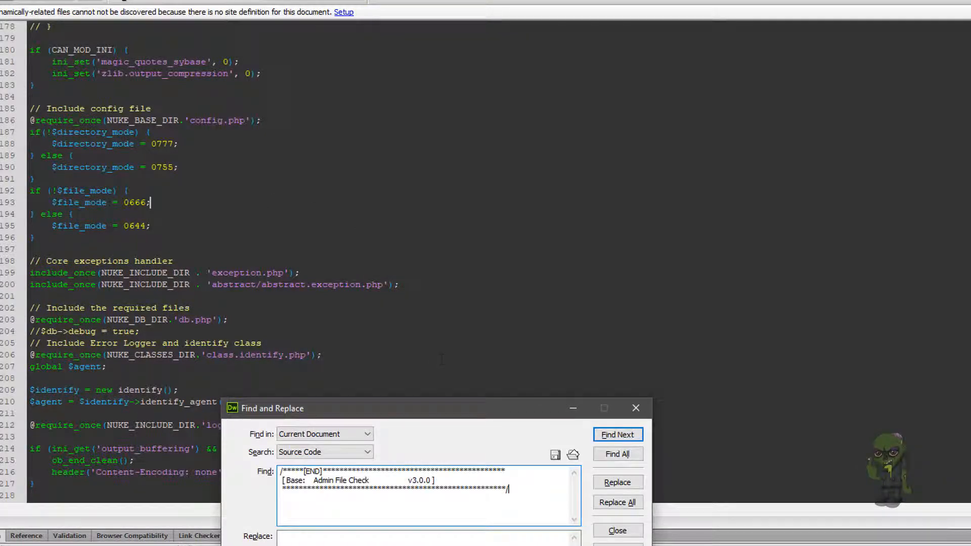
click(612, 432)
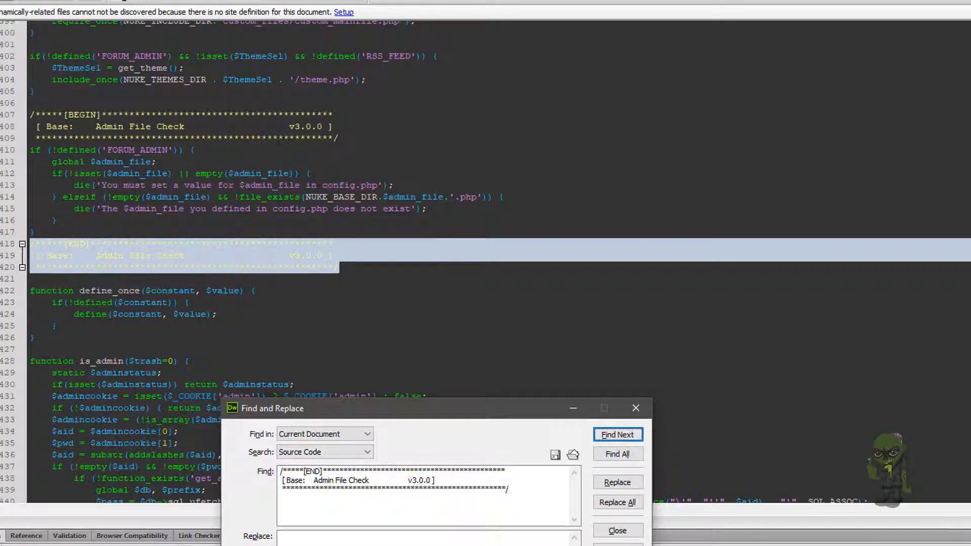
- Copy the Donations Xtreme Event Checker code from install.txt and insert it in mainfile.php below the Admin File Check END comment
key(alt+Tab)
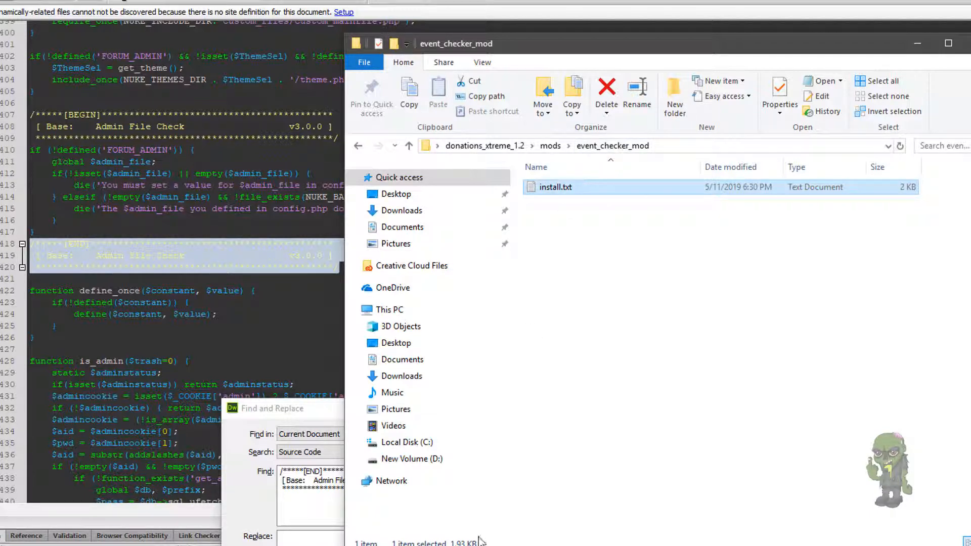
key(alt+Tab)
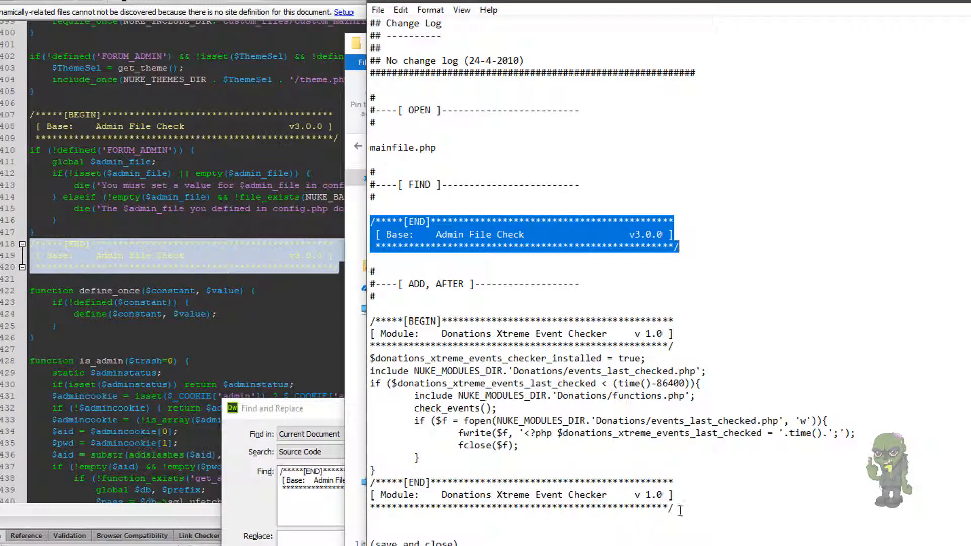
drag(677, 507, 361, 324)
key(ctrl+c)
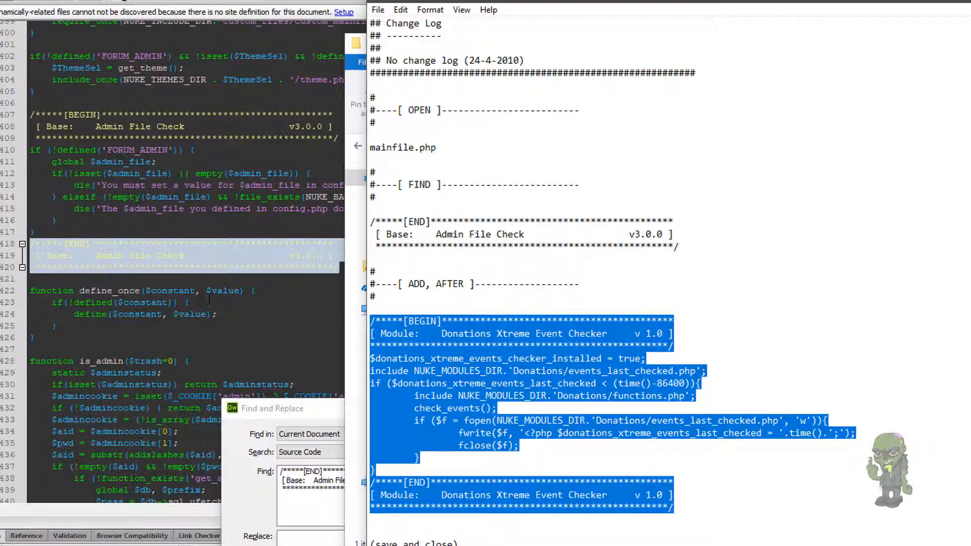
key(alt+Tab)
click(299, 291)
click(354, 263)
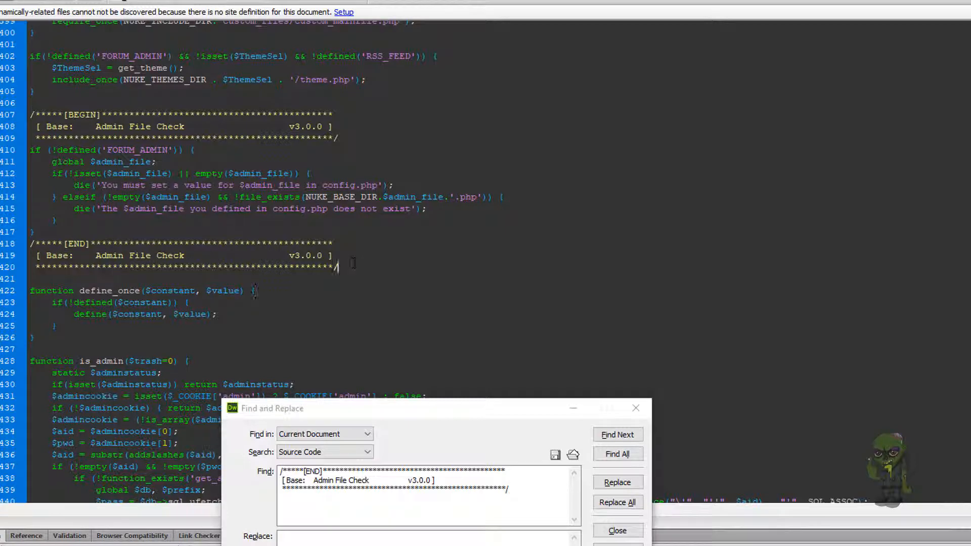
key(Return)
key(Return)
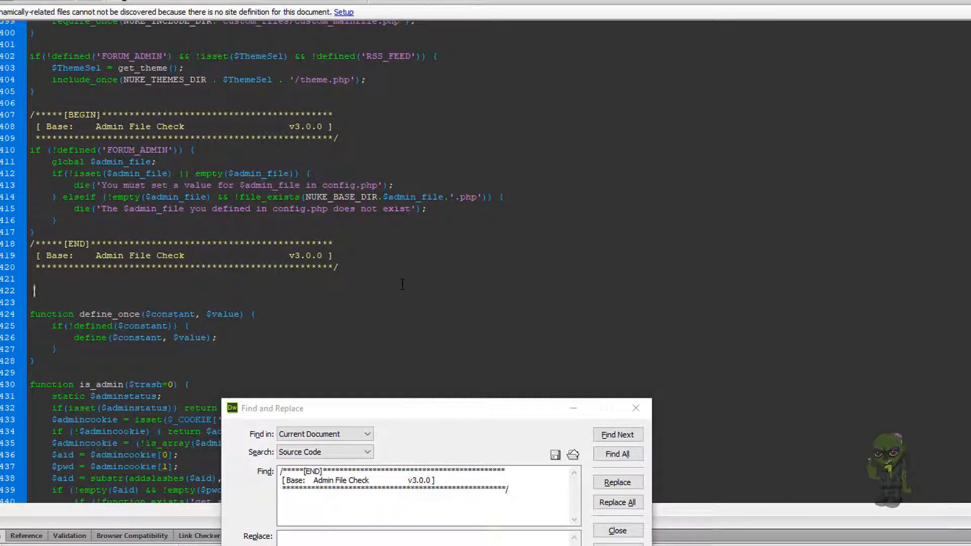
key(ctrl+v)
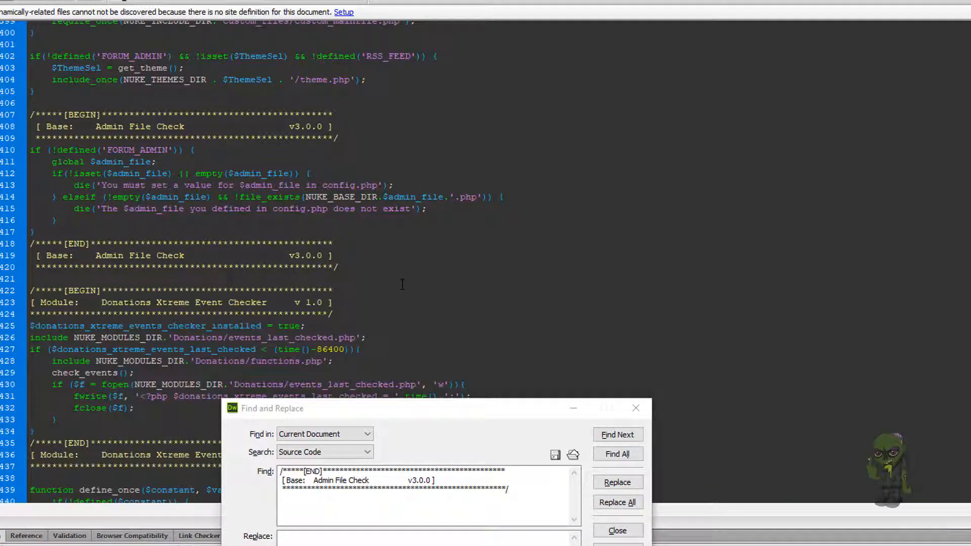
- Review the inserted Event Checker code, and close the search dialog, the code editor and the install.txt instructions
click(430, 305)
scroll(430, 306, down, 4)
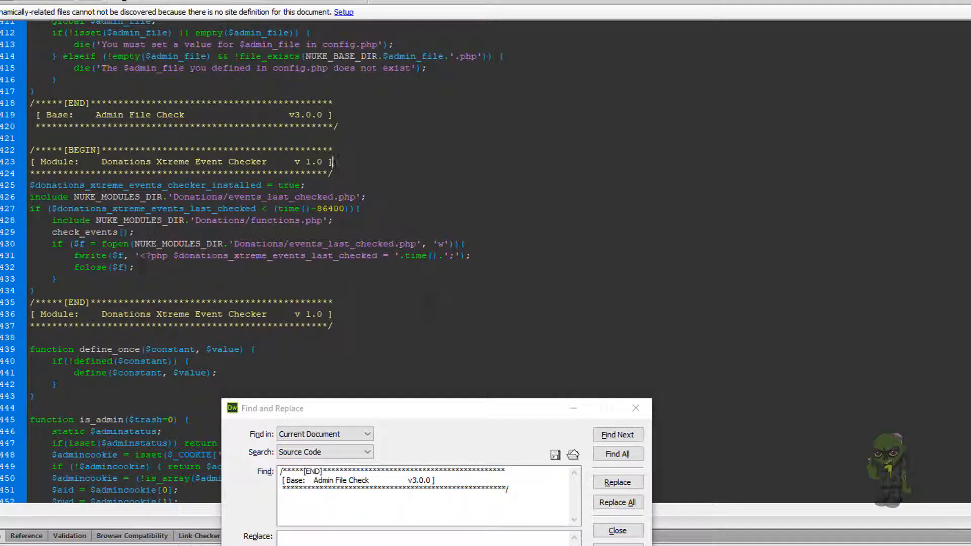
scroll(296, 262, down, 1)
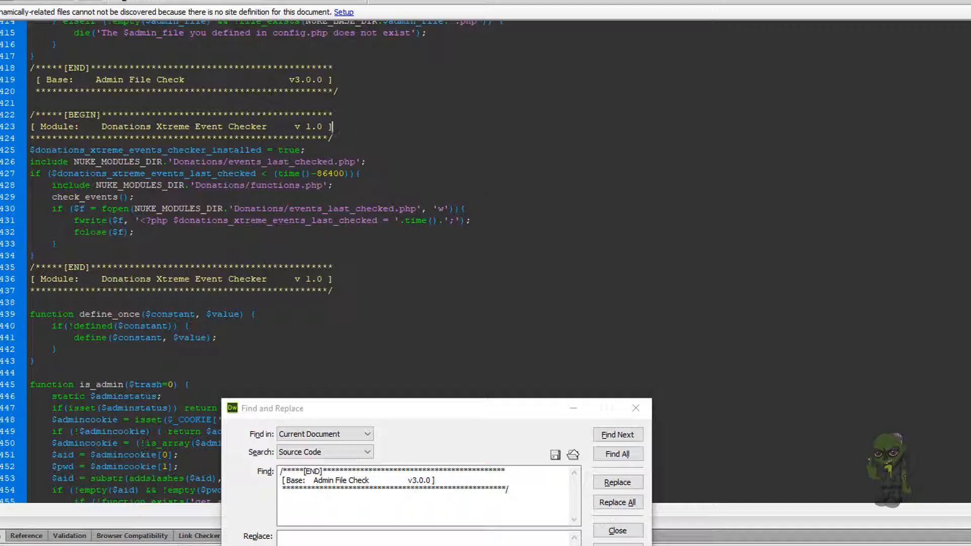
drag(438, 418, 745, 125)
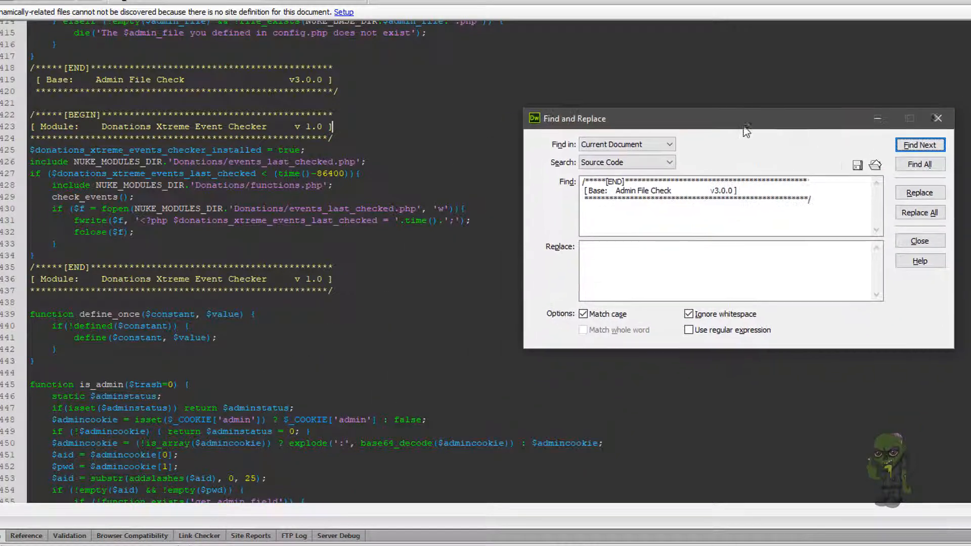
click(943, 117)
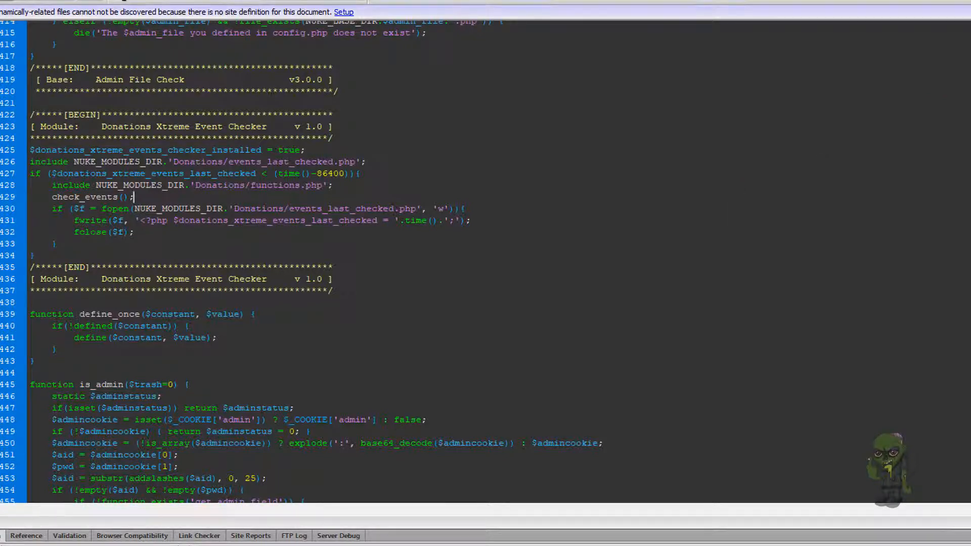
click(966, 1)
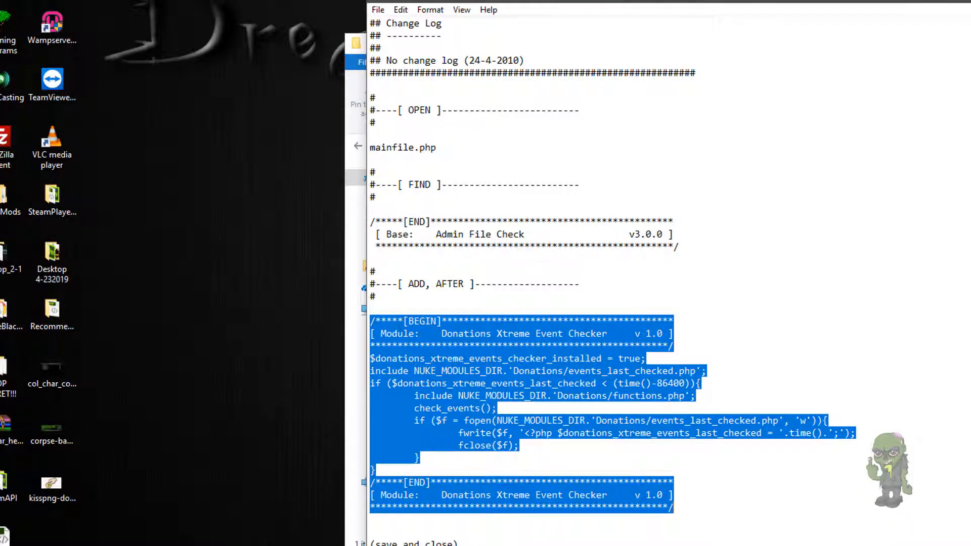
click(968, 1)
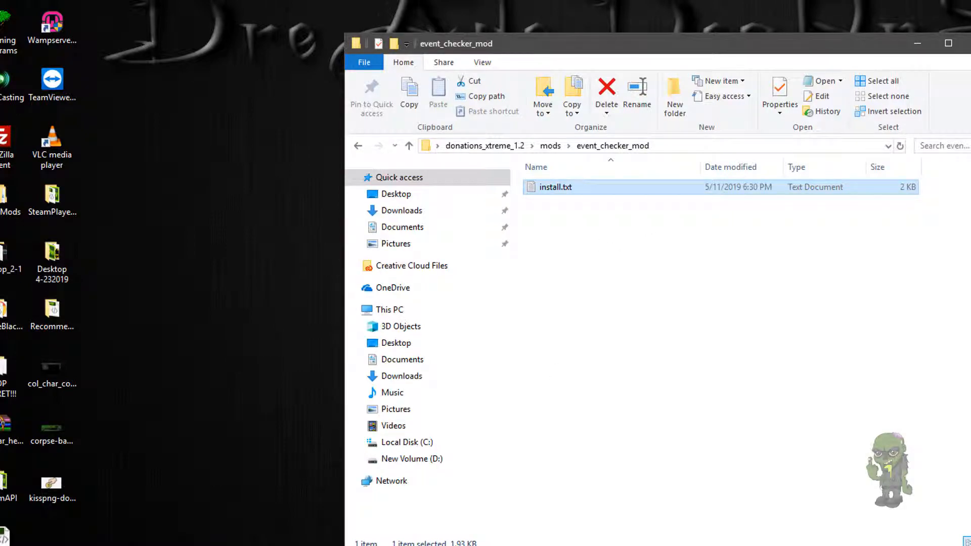
- Switch to the browser, open the site's home page and try the Make A Donation link in the Donations block
click(544, 545)
scroll(520, 492, up, 5)
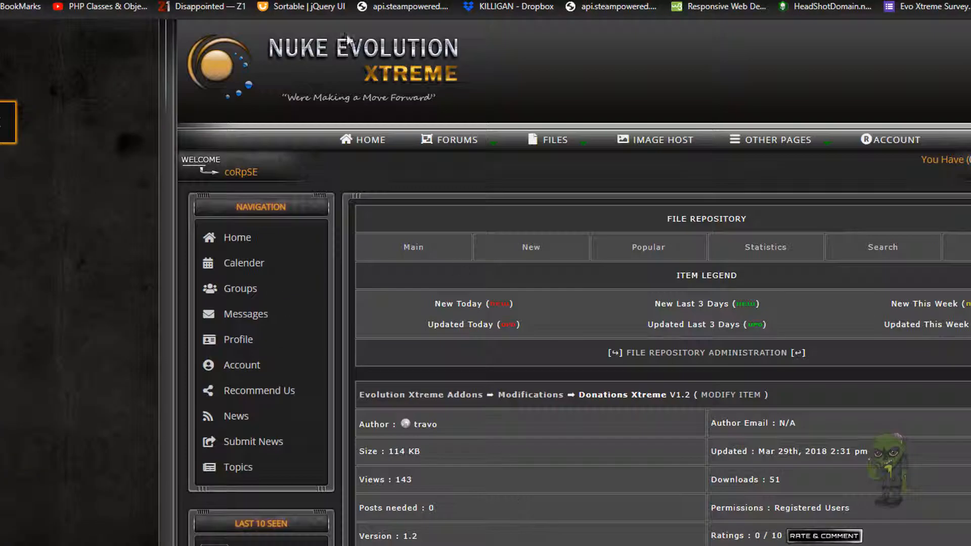
click(332, 1)
scroll(512, 296, up, 3)
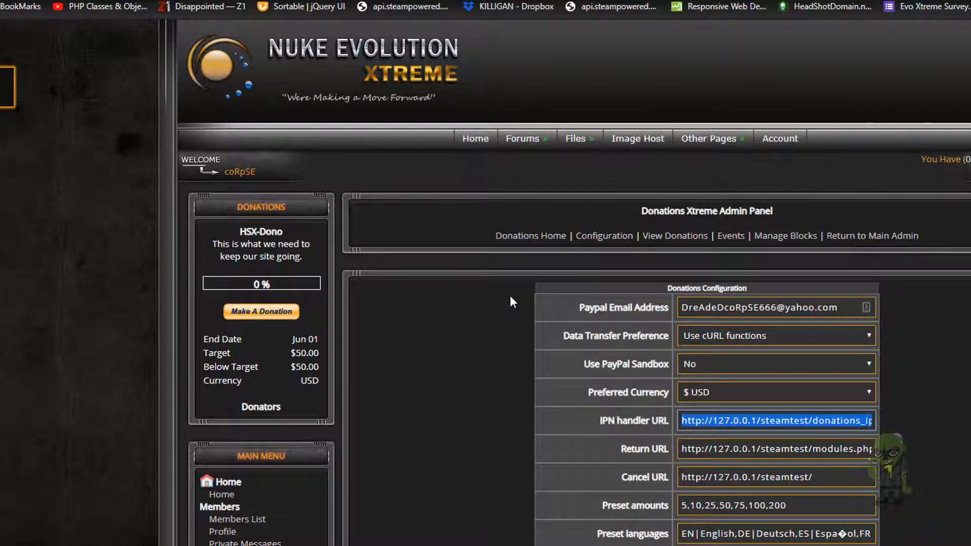
click(473, 138)
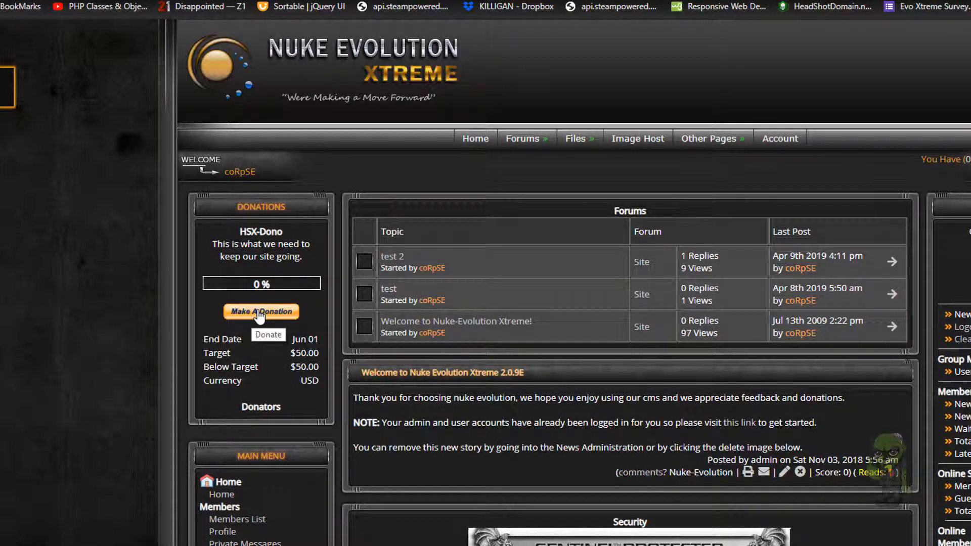
click(260, 316)
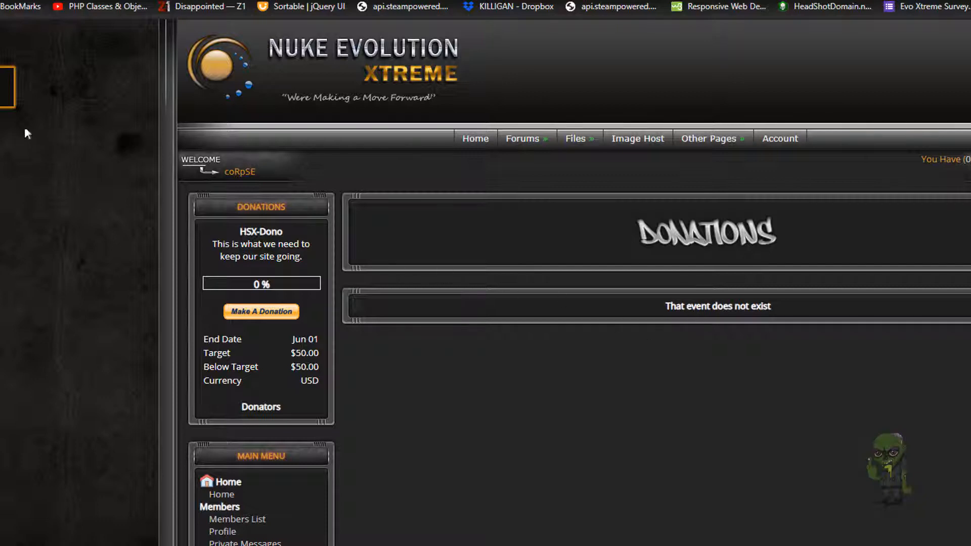
- Open the Donations Xtreme module from the site administration and display its list of events
click(4, 87)
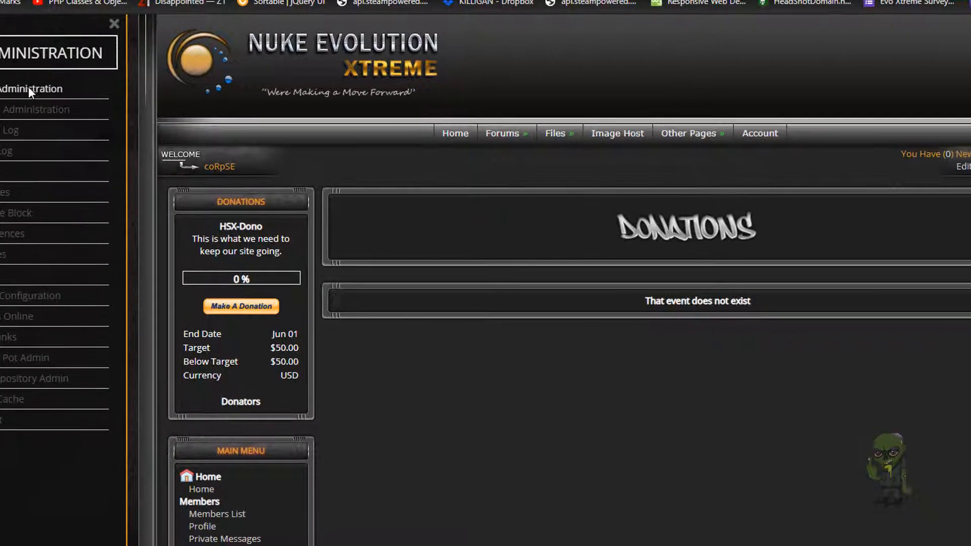
click(47, 93)
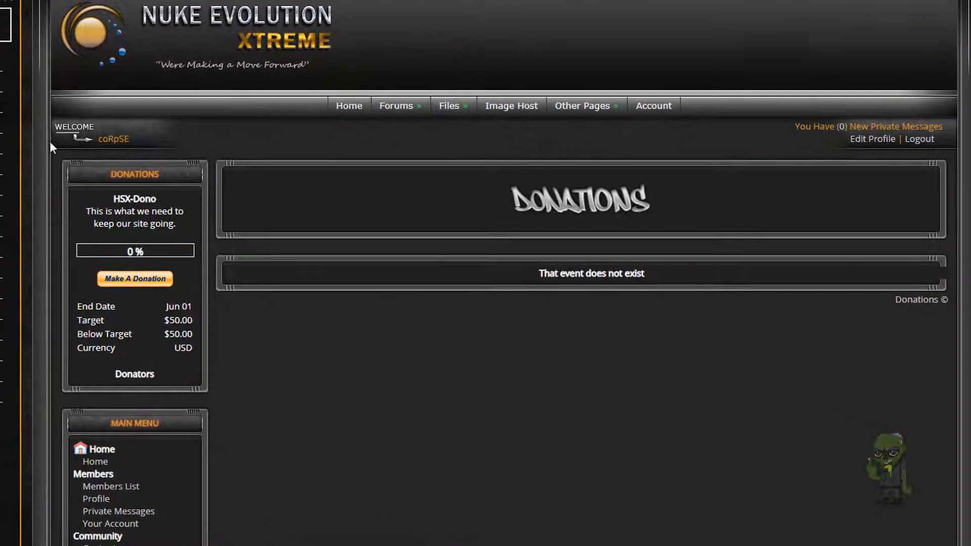
scroll(563, 303, down, 5)
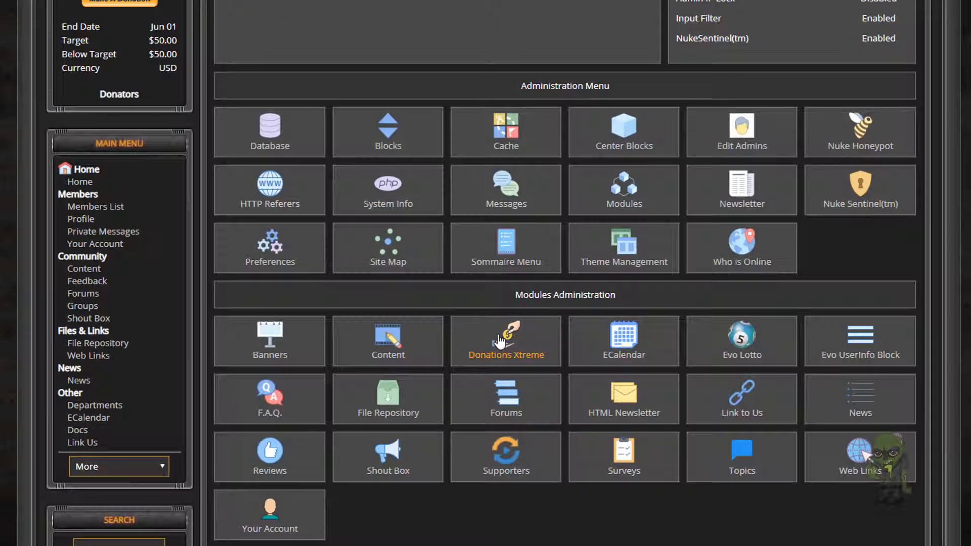
click(500, 340)
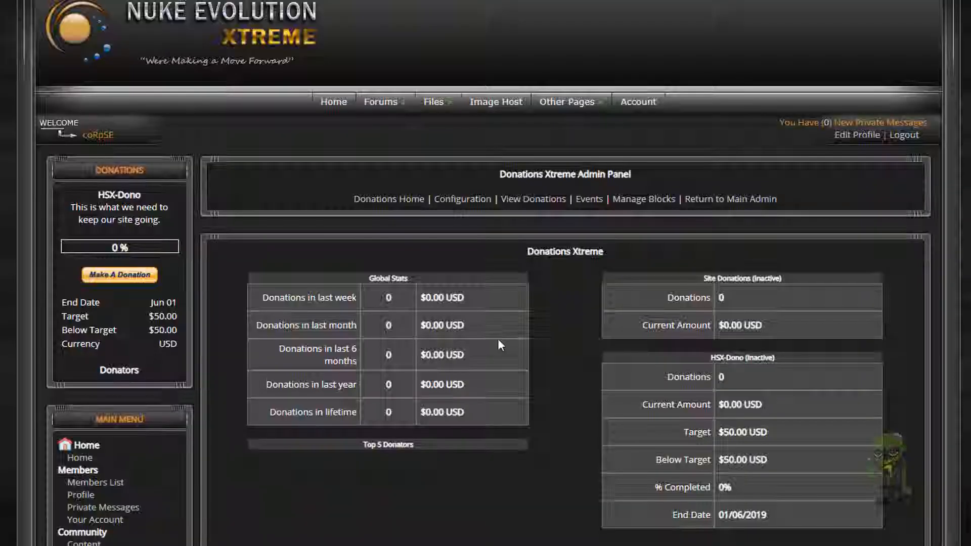
click(588, 200)
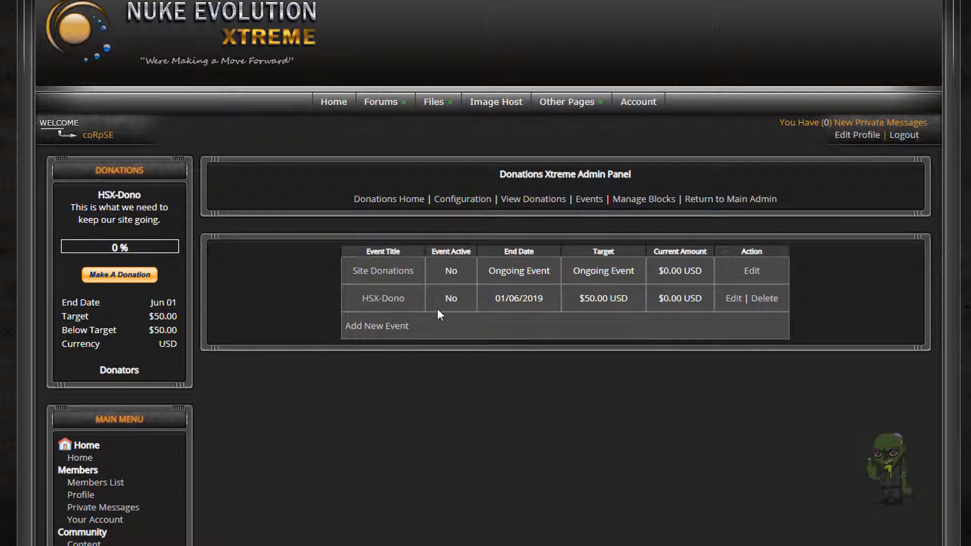
- Open the HSX-Dono event for editing, switch its status to active and save the event
drag(458, 299, 447, 300)
click(733, 300)
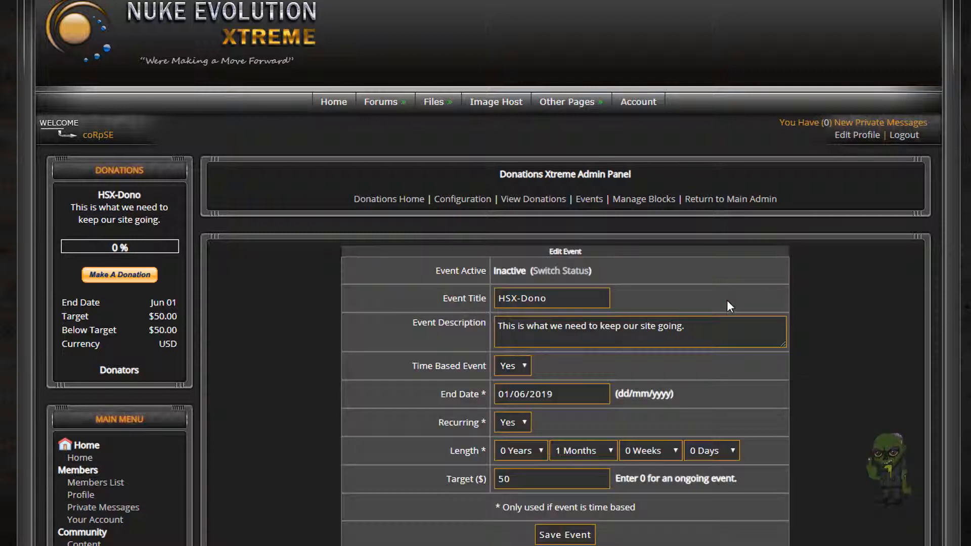
click(566, 272)
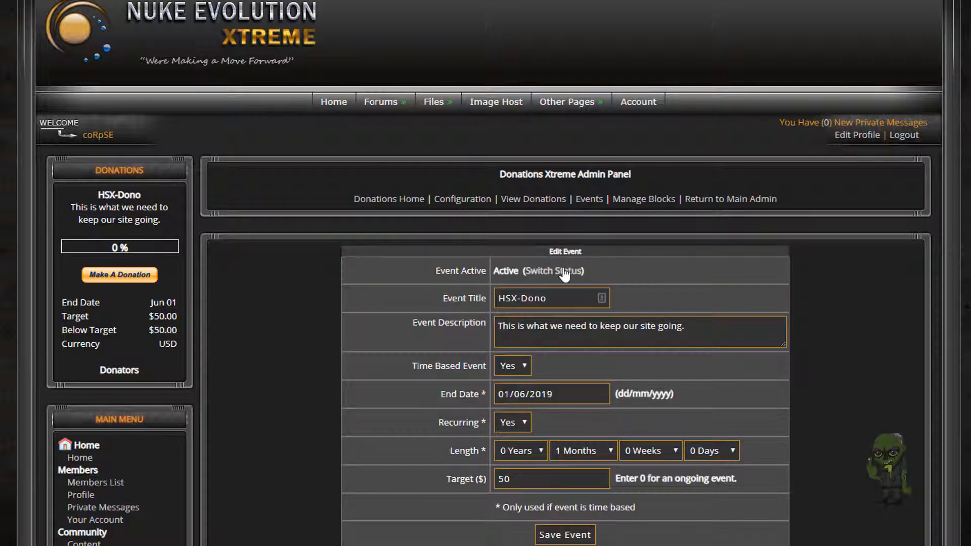
click(553, 540)
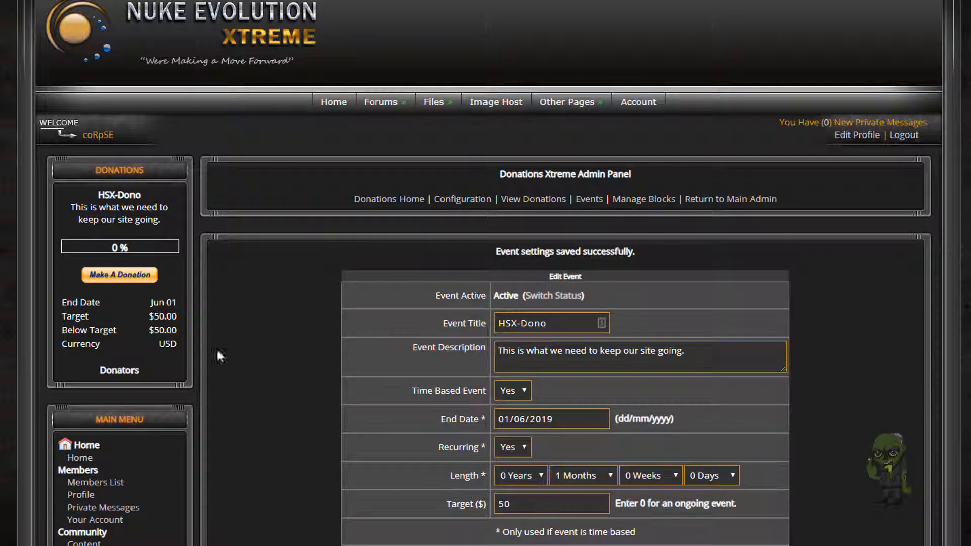
- Open the donation page from the Donations block and submit a donation with a custom value of .02 USD
click(129, 278)
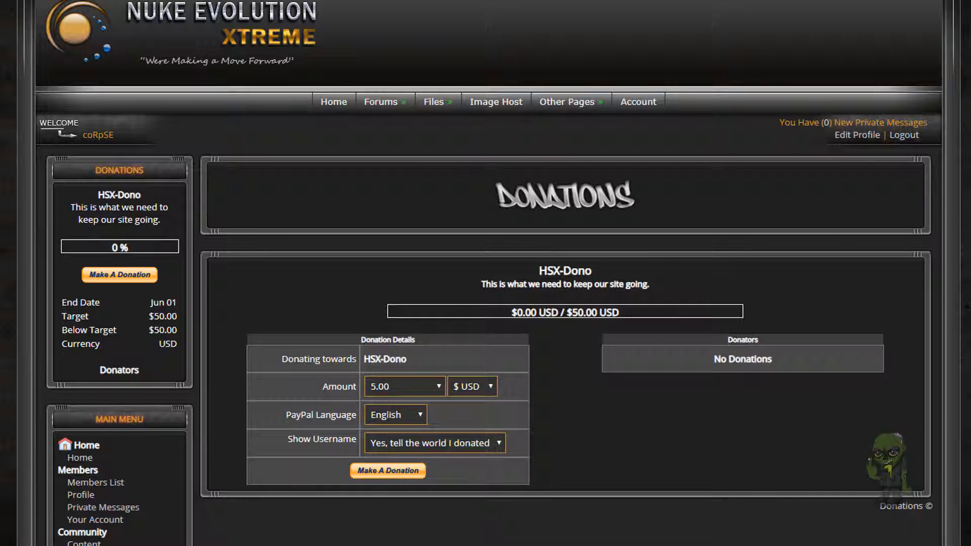
click(436, 386)
click(395, 500)
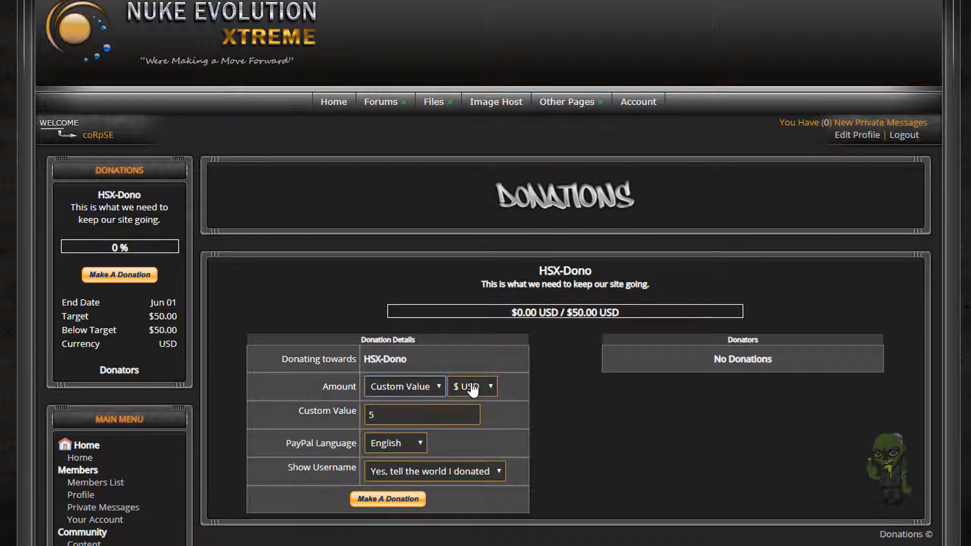
key(Tab)
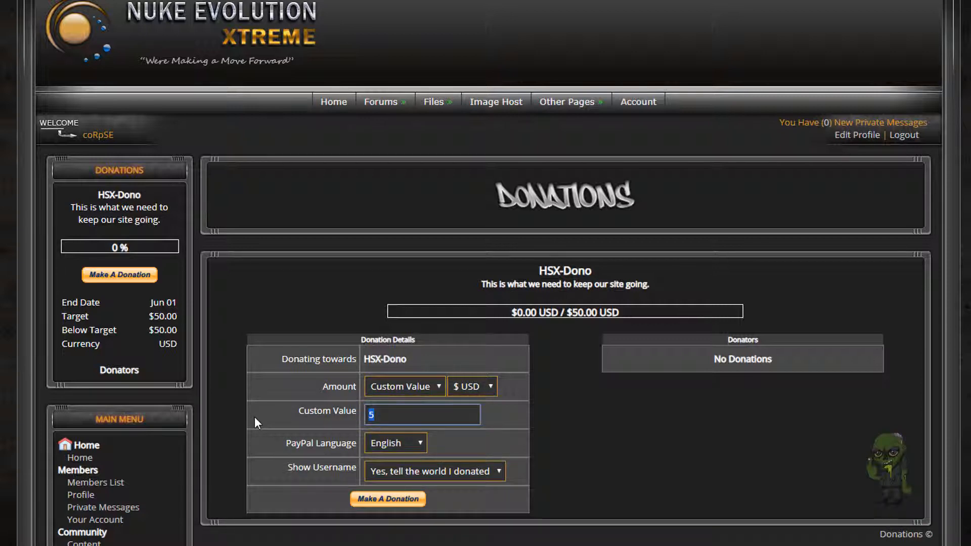
text(.02)
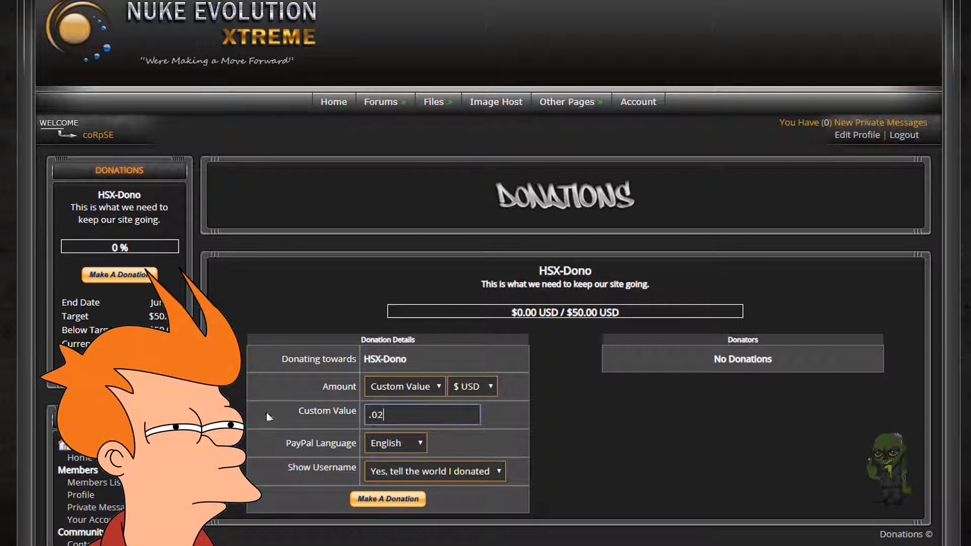
click(397, 504)
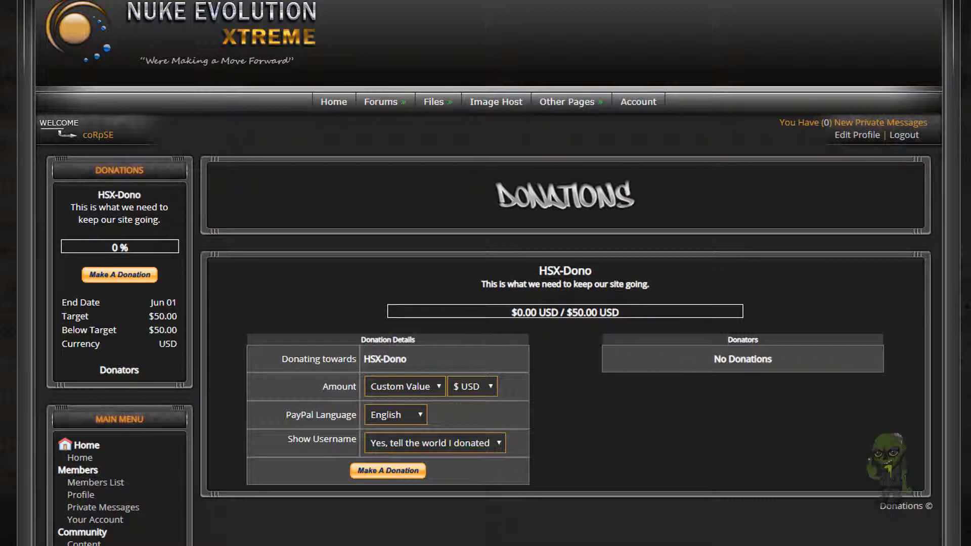
- Switch to the event_checker_mod folder in File Explorer, go up to mods and open the profile_mod folder
mouse_move(185, 545)
click(152, 543)
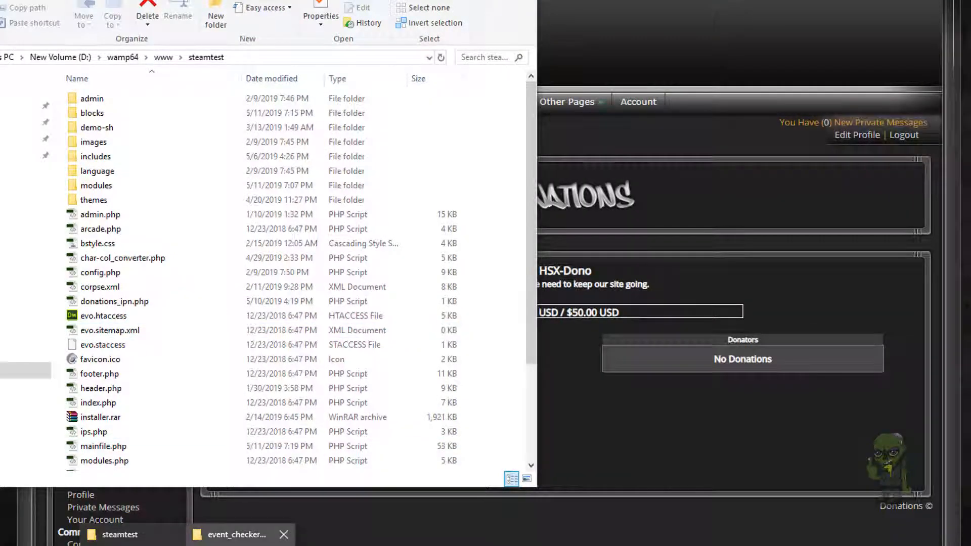
click(237, 537)
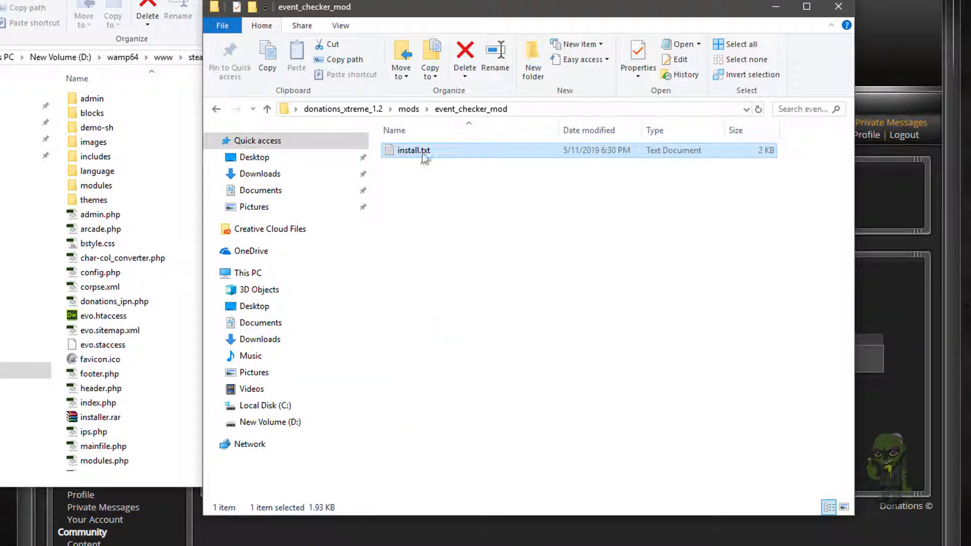
click(408, 109)
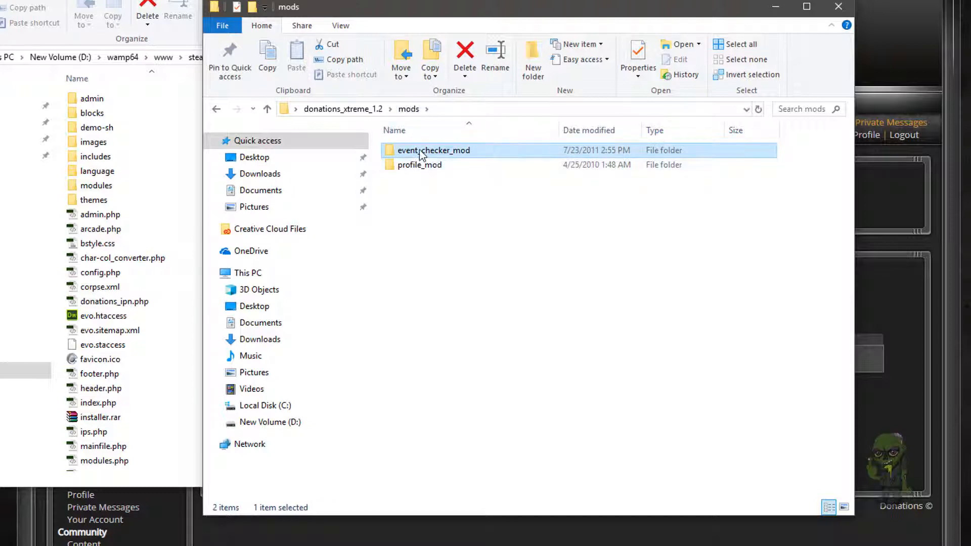
double_click(414, 167)
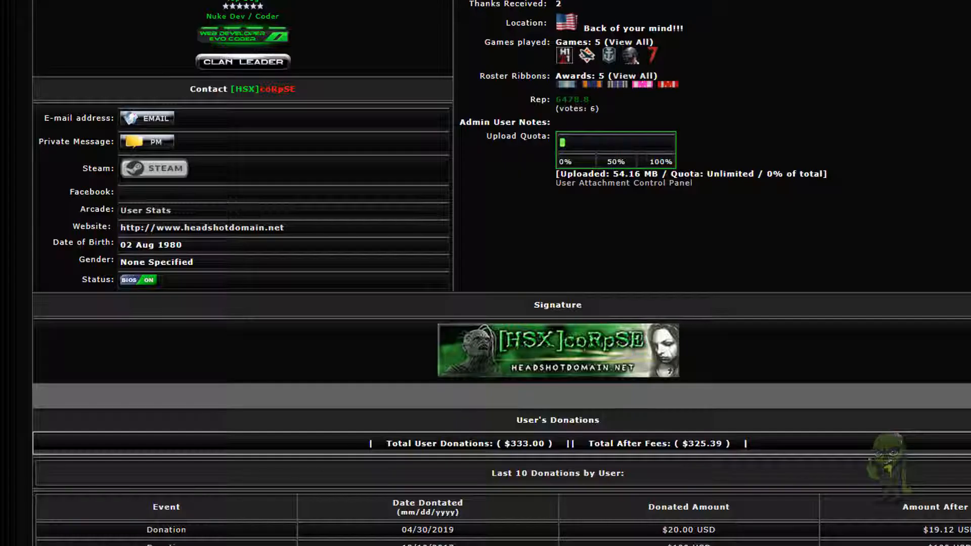
- Examine the User's Donations totals and the list of last 10 donations on the HeadShot Extreme forum profile page
scroll(446, 76, down, 7)
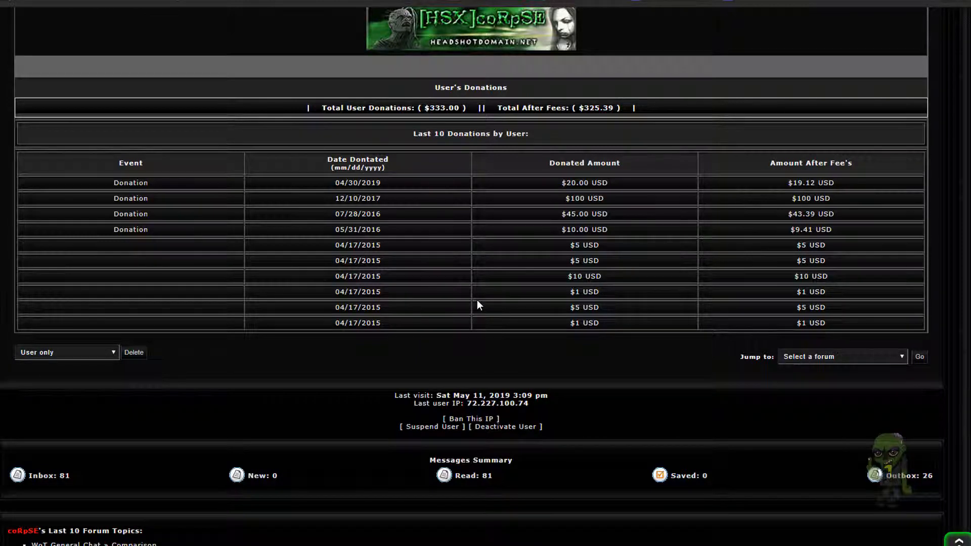
scroll(508, 266, up, 5)
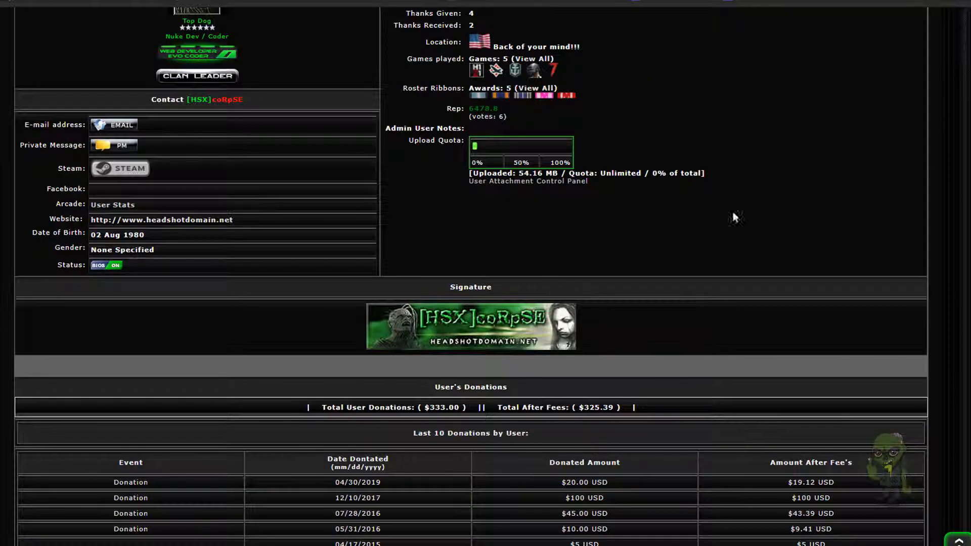
scroll(656, 197, down, 5)
scroll(657, 314, up, 6)
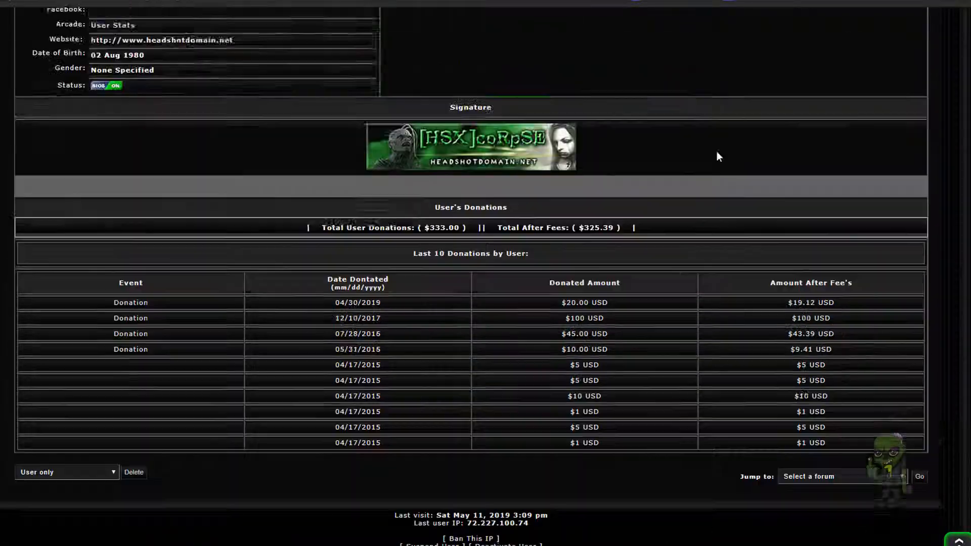
scroll(554, 271, down, 6)
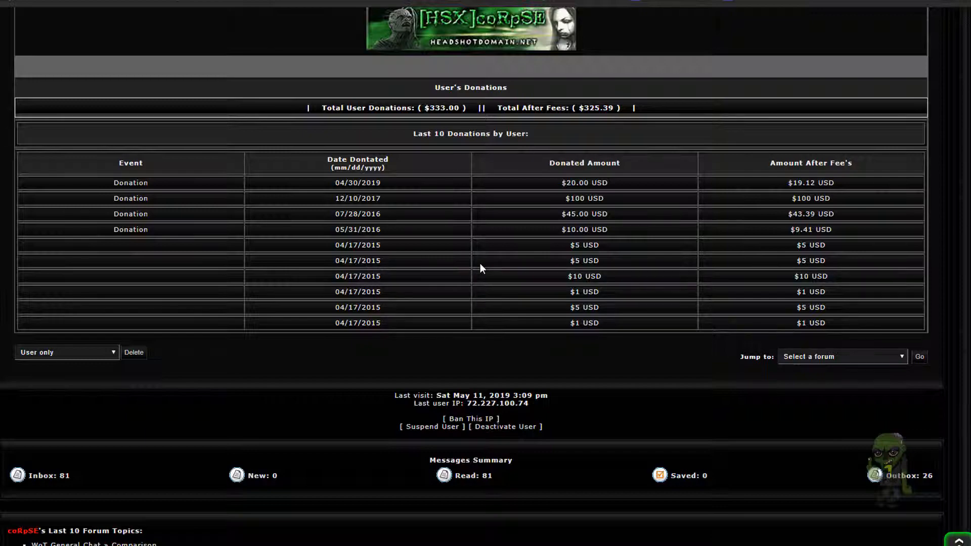
scroll(478, 263, up, 5)
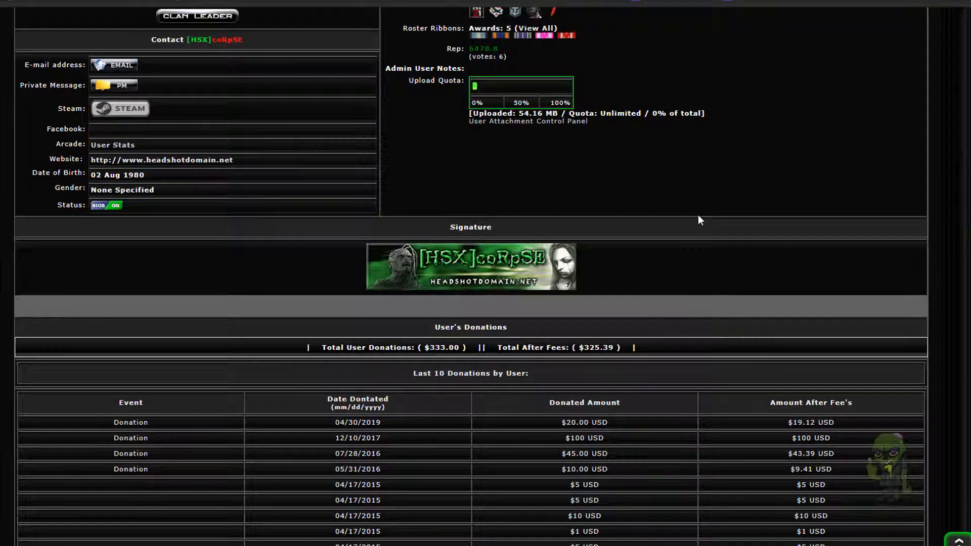
scroll(700, 219, down, 4)
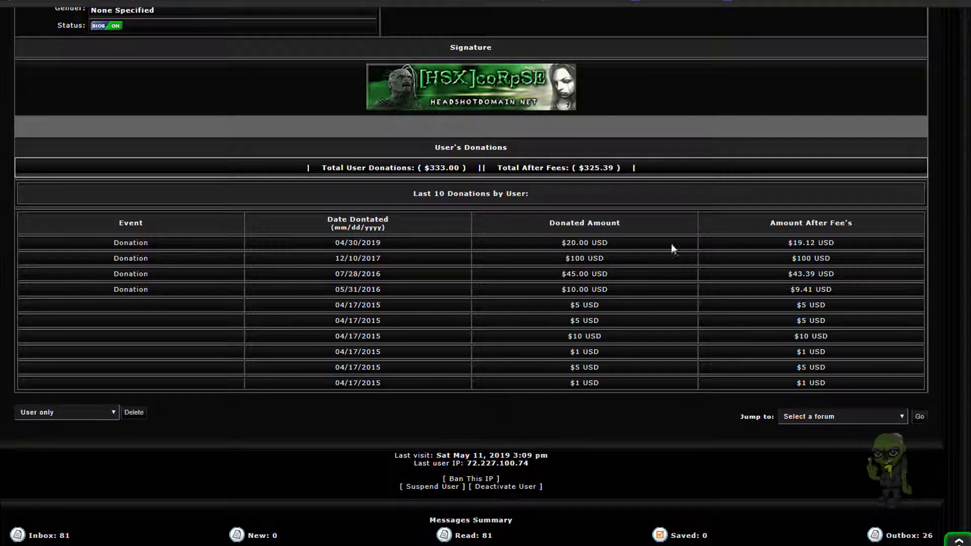
scroll(493, 281, up, 12)
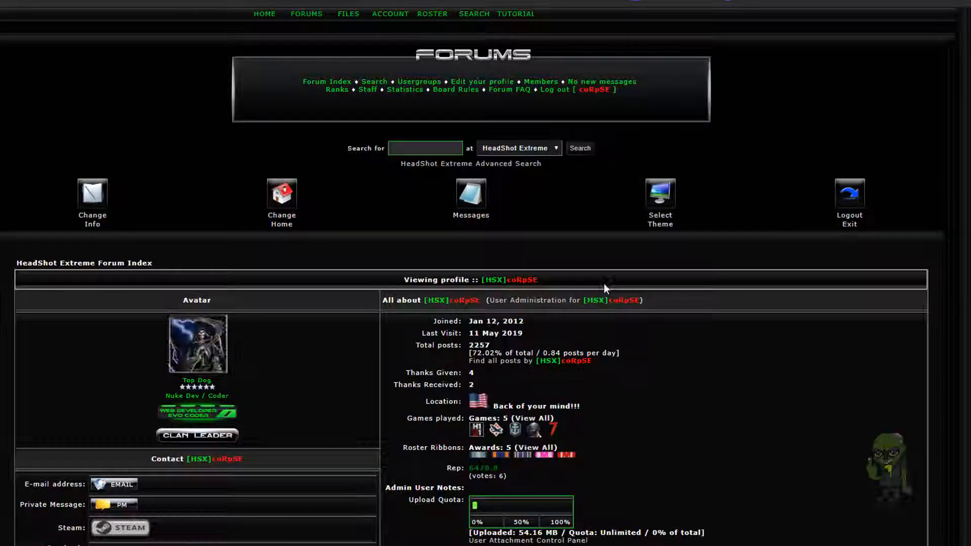
scroll(604, 284, down, 12)
scroll(482, 302, up, 12)
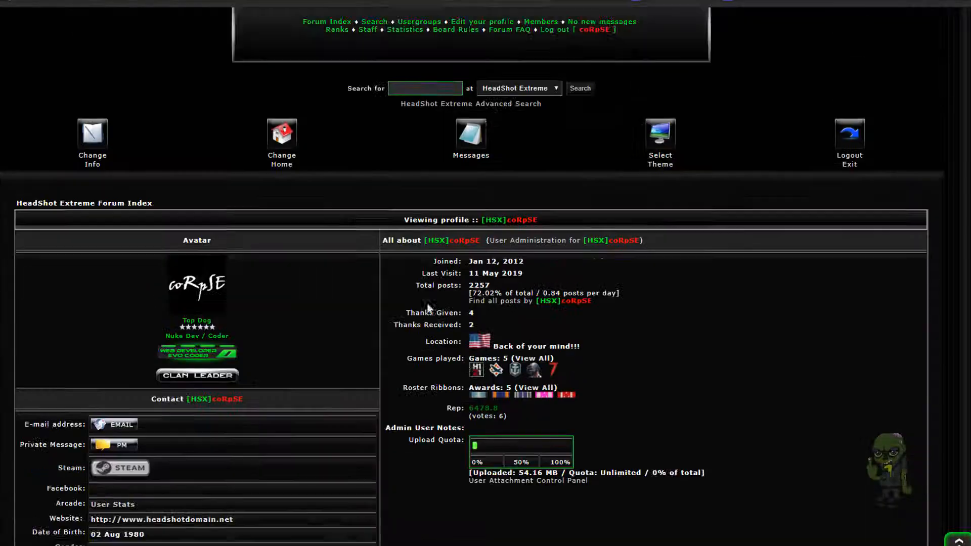